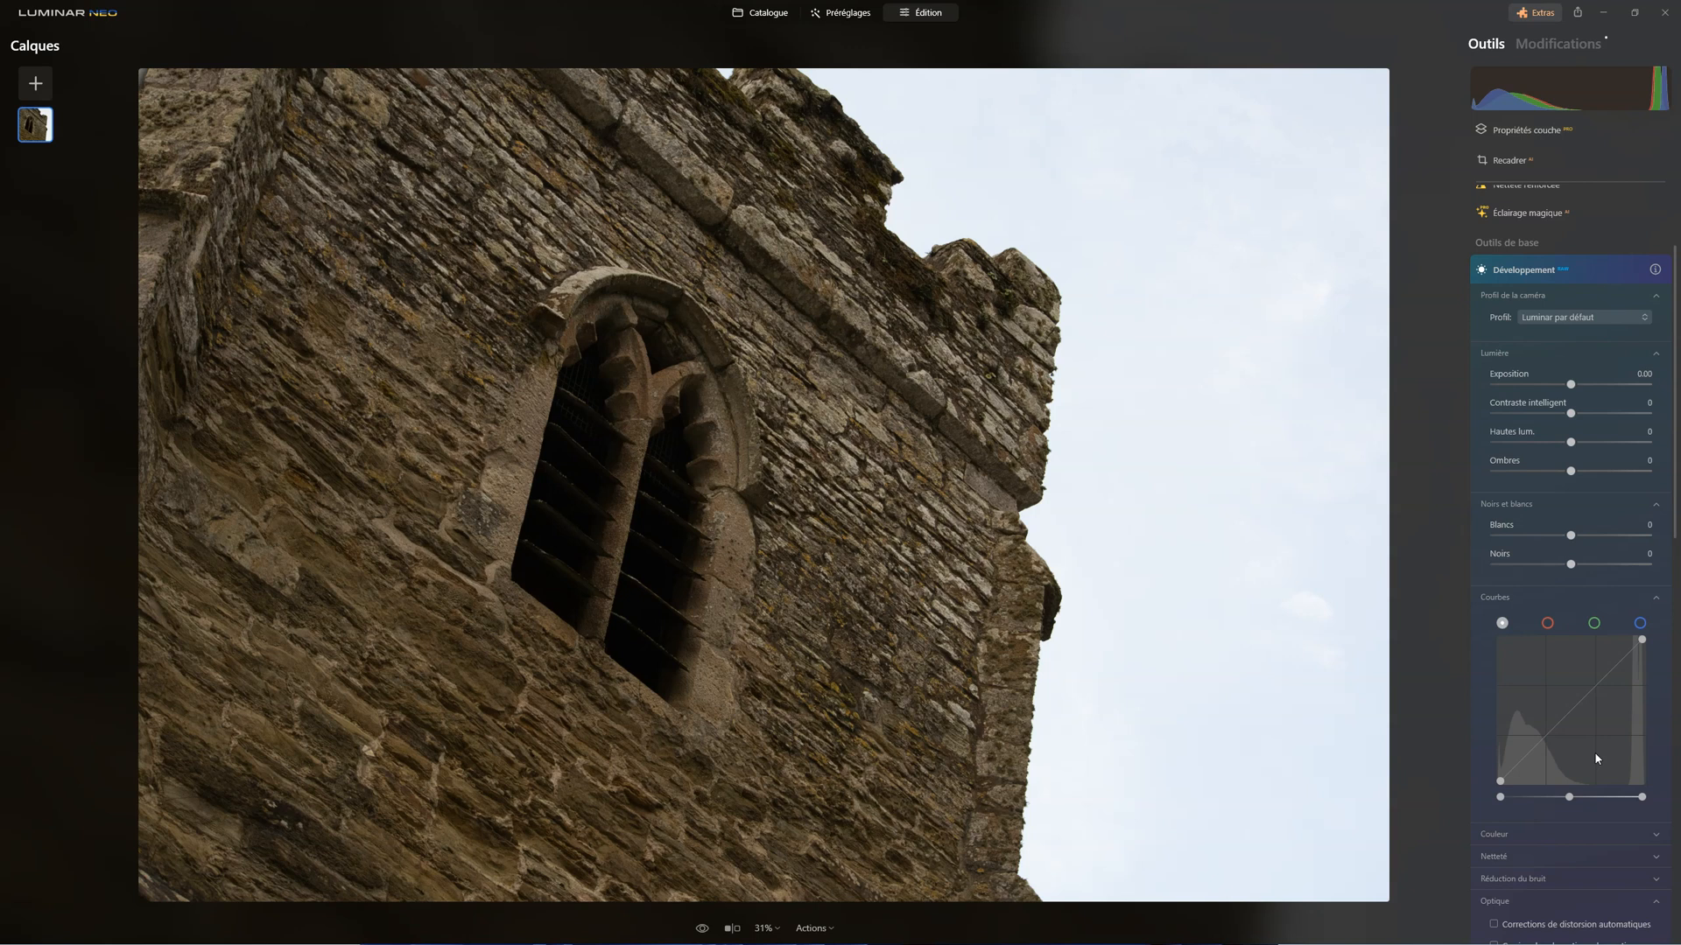
Set the camera profile in the Développement tool to Camera Flat
{"action": "left_click", "coordinate": [1585, 317]}
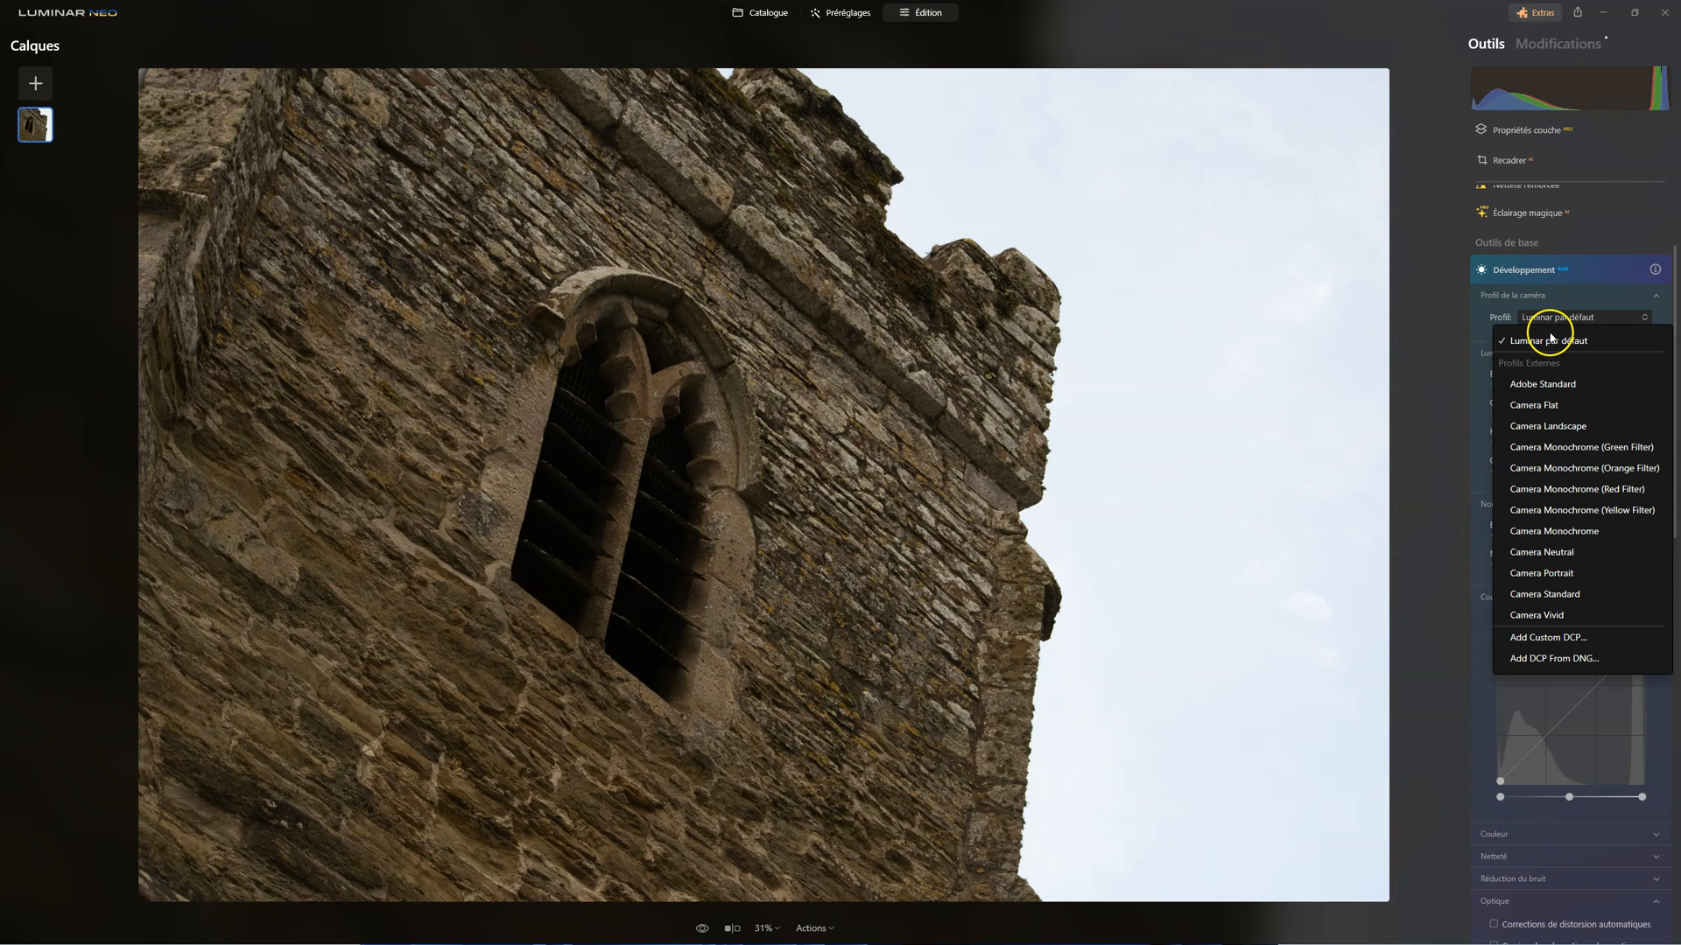
{"action": "left_click", "coordinate": [1617, 299]}
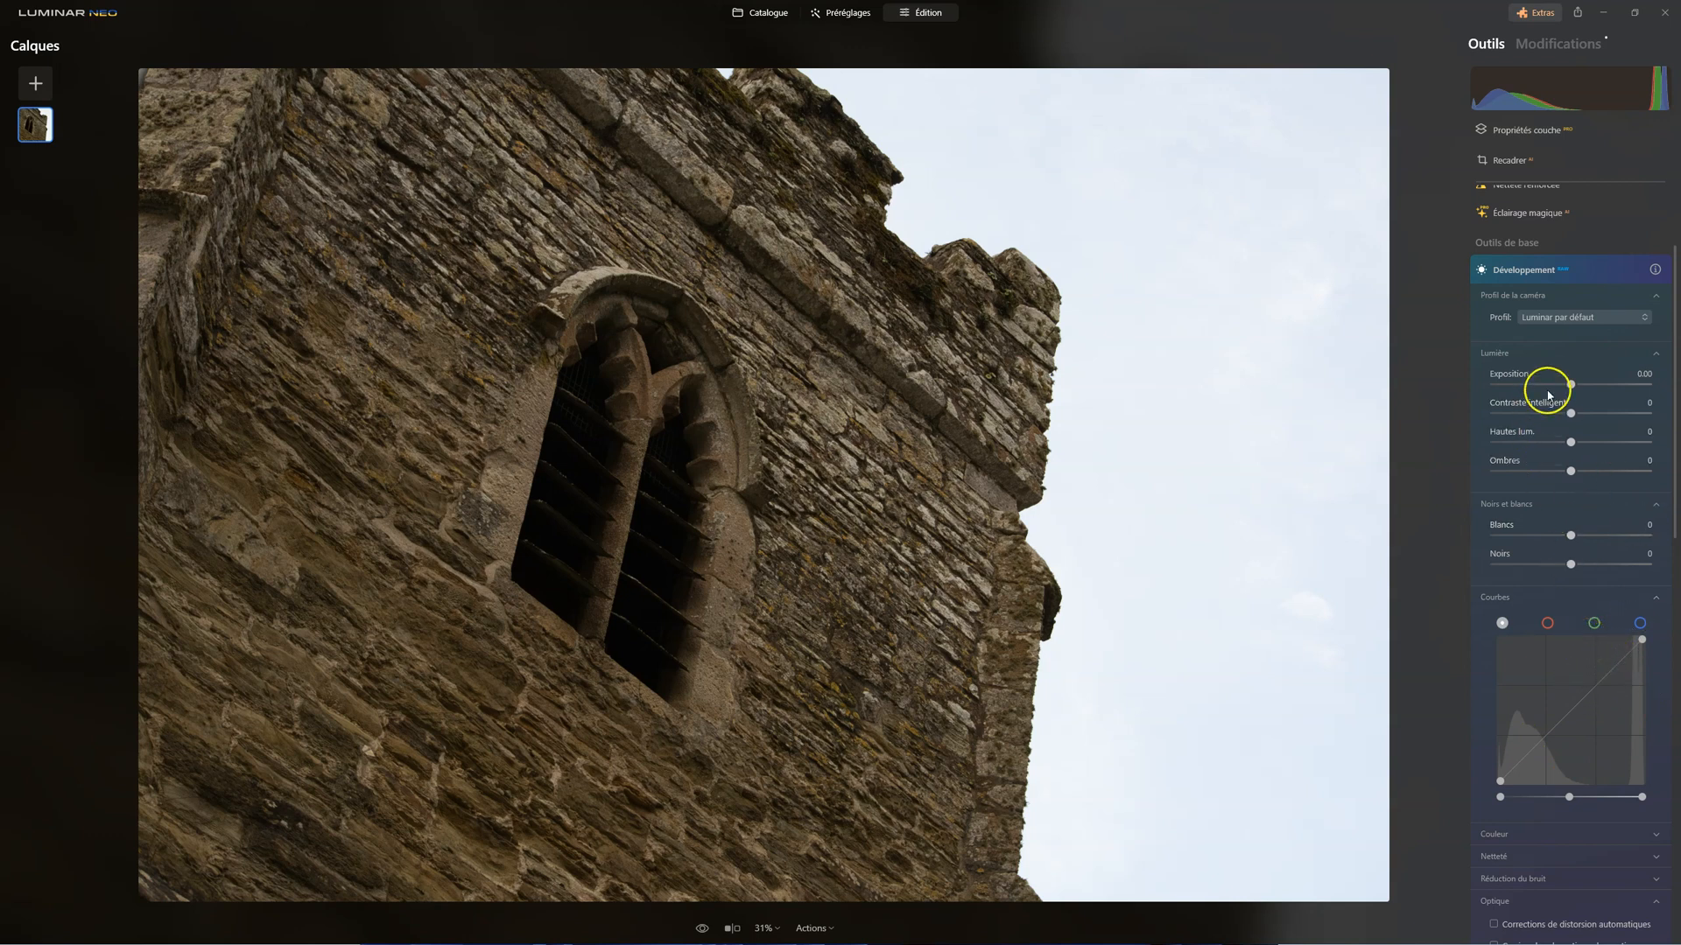
{"action": "left_click", "coordinate": [1573, 320]}
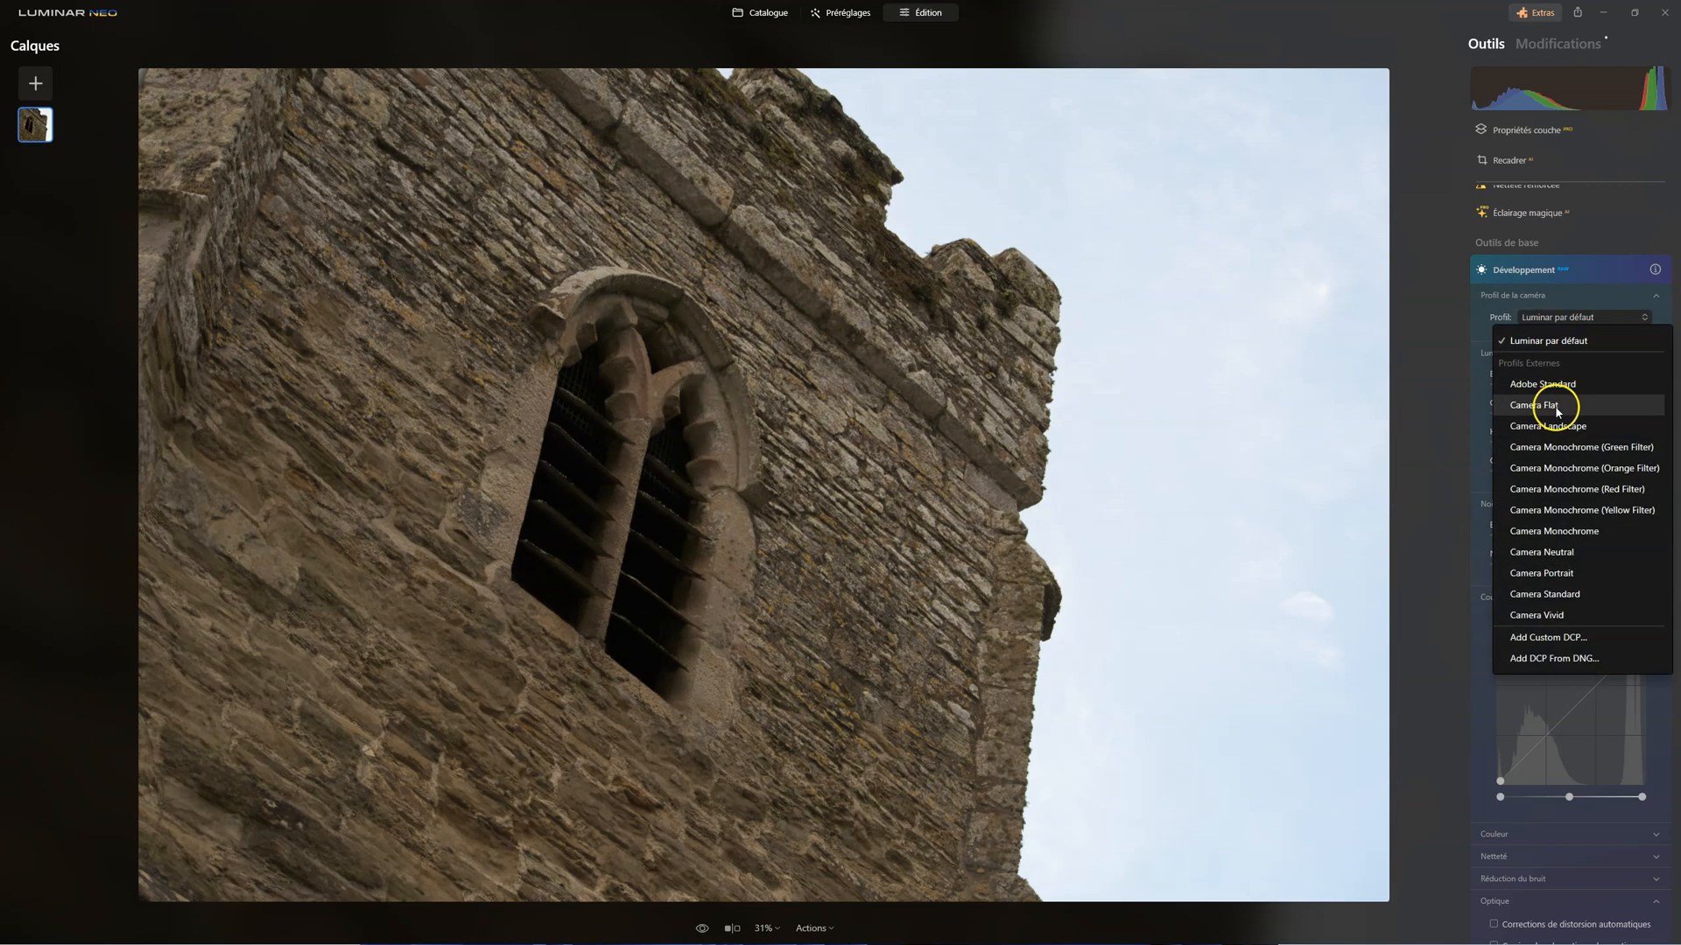
{"action": "left_click", "coordinate": [1546, 404]}
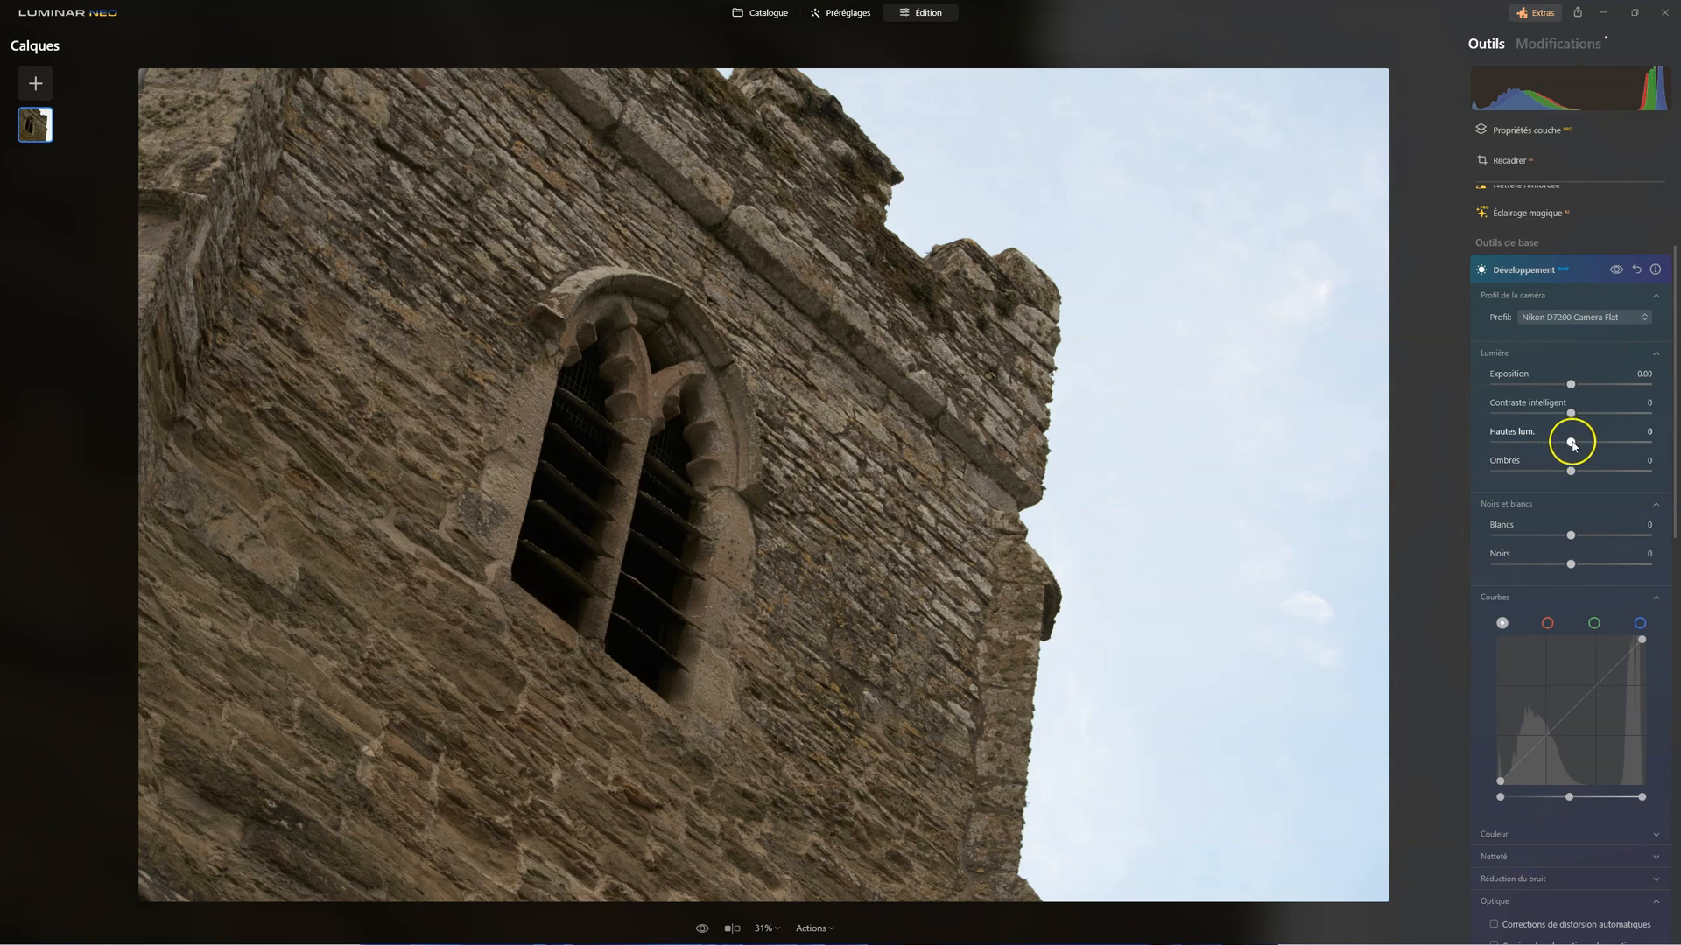
Recover the sky and the tower's dark areas by setting highlights to -64 and shadows to 37, keeping exposure at 0
{"action": "left_click_drag", "start_coordinate": [1573, 444], "coordinate": [1515, 442]}
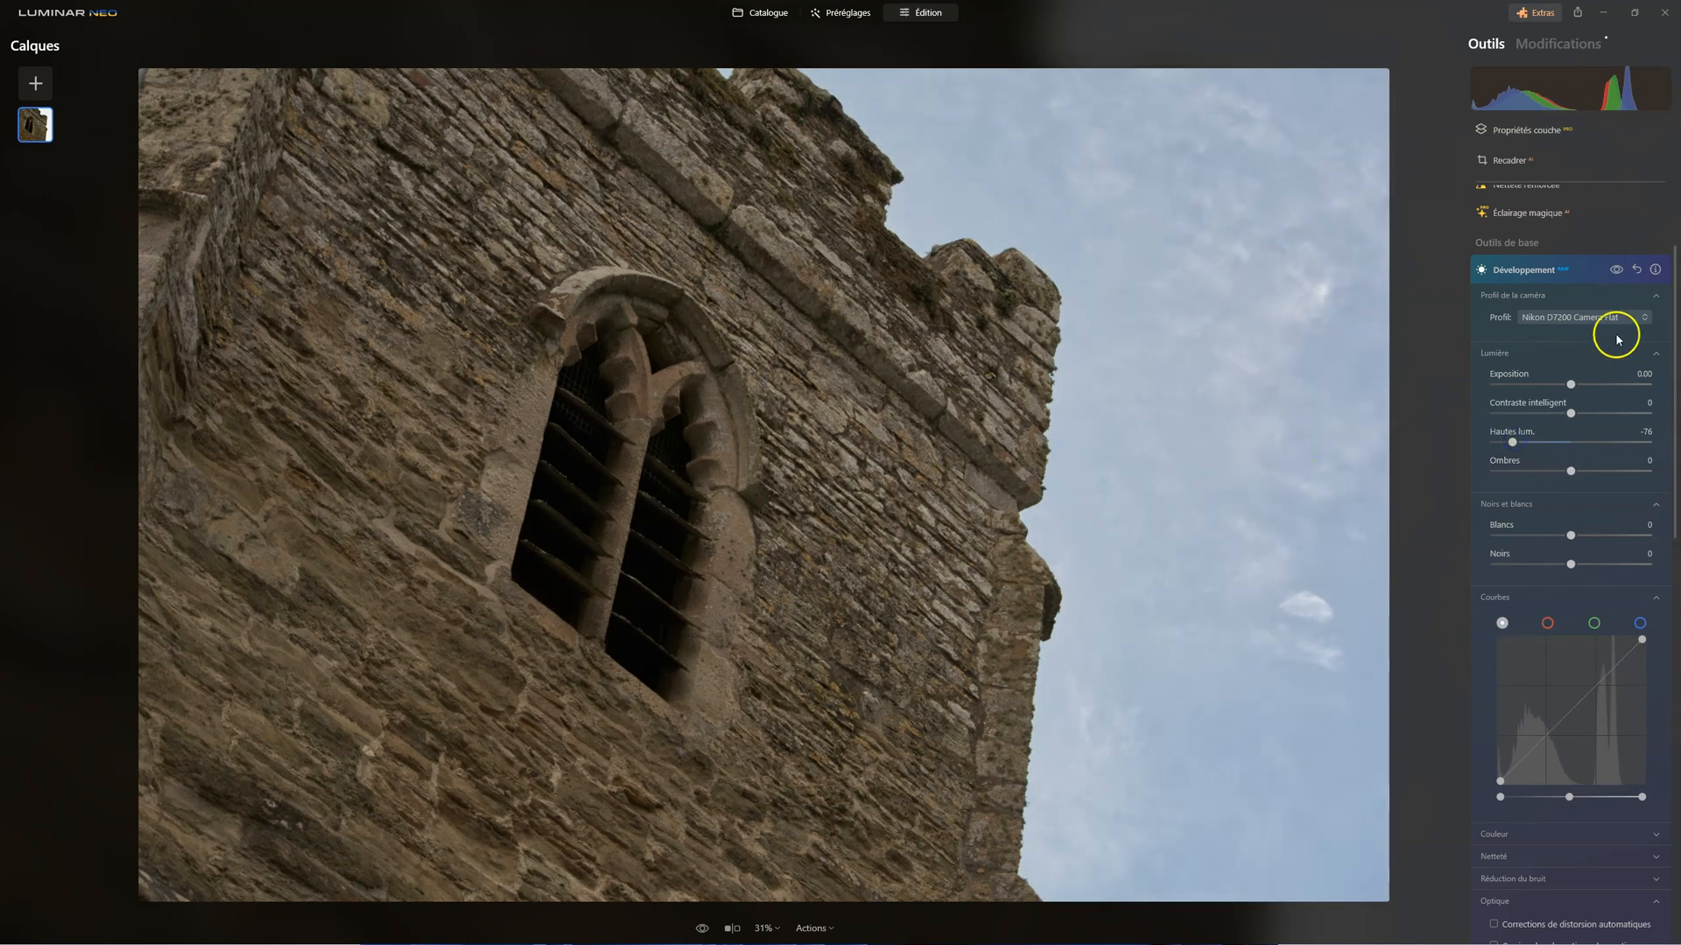
{"action": "left_click_drag", "start_coordinate": [1569, 382], "coordinate": [1550, 384]}
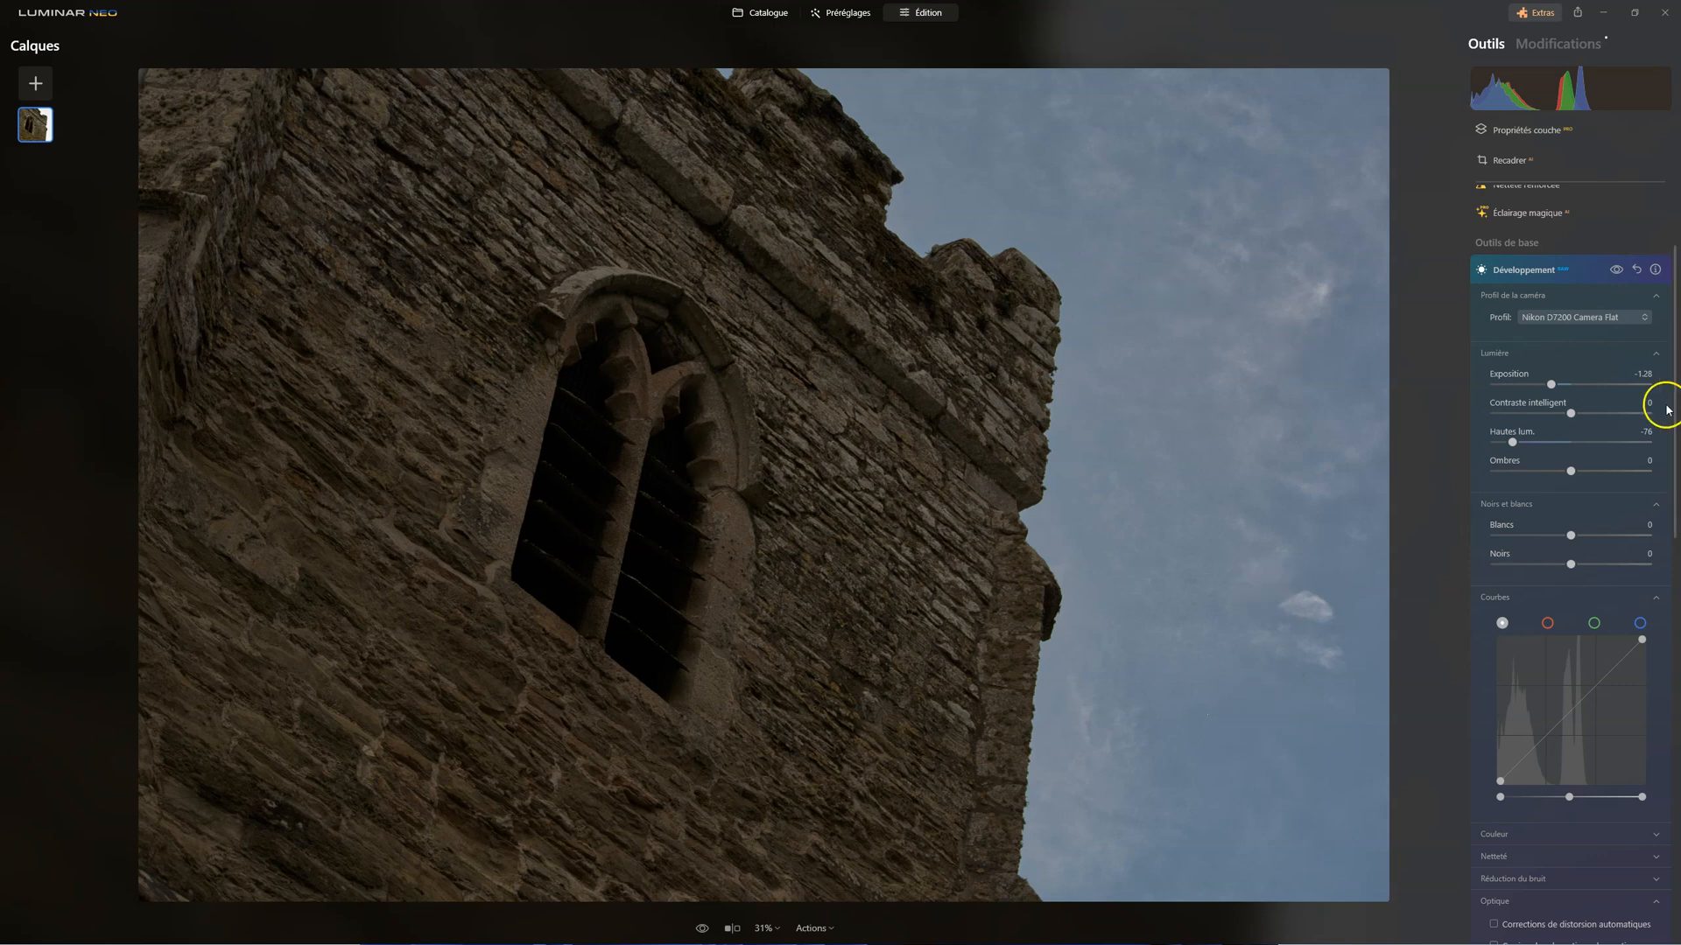
{"action": "double_click", "coordinate": [1552, 384]}
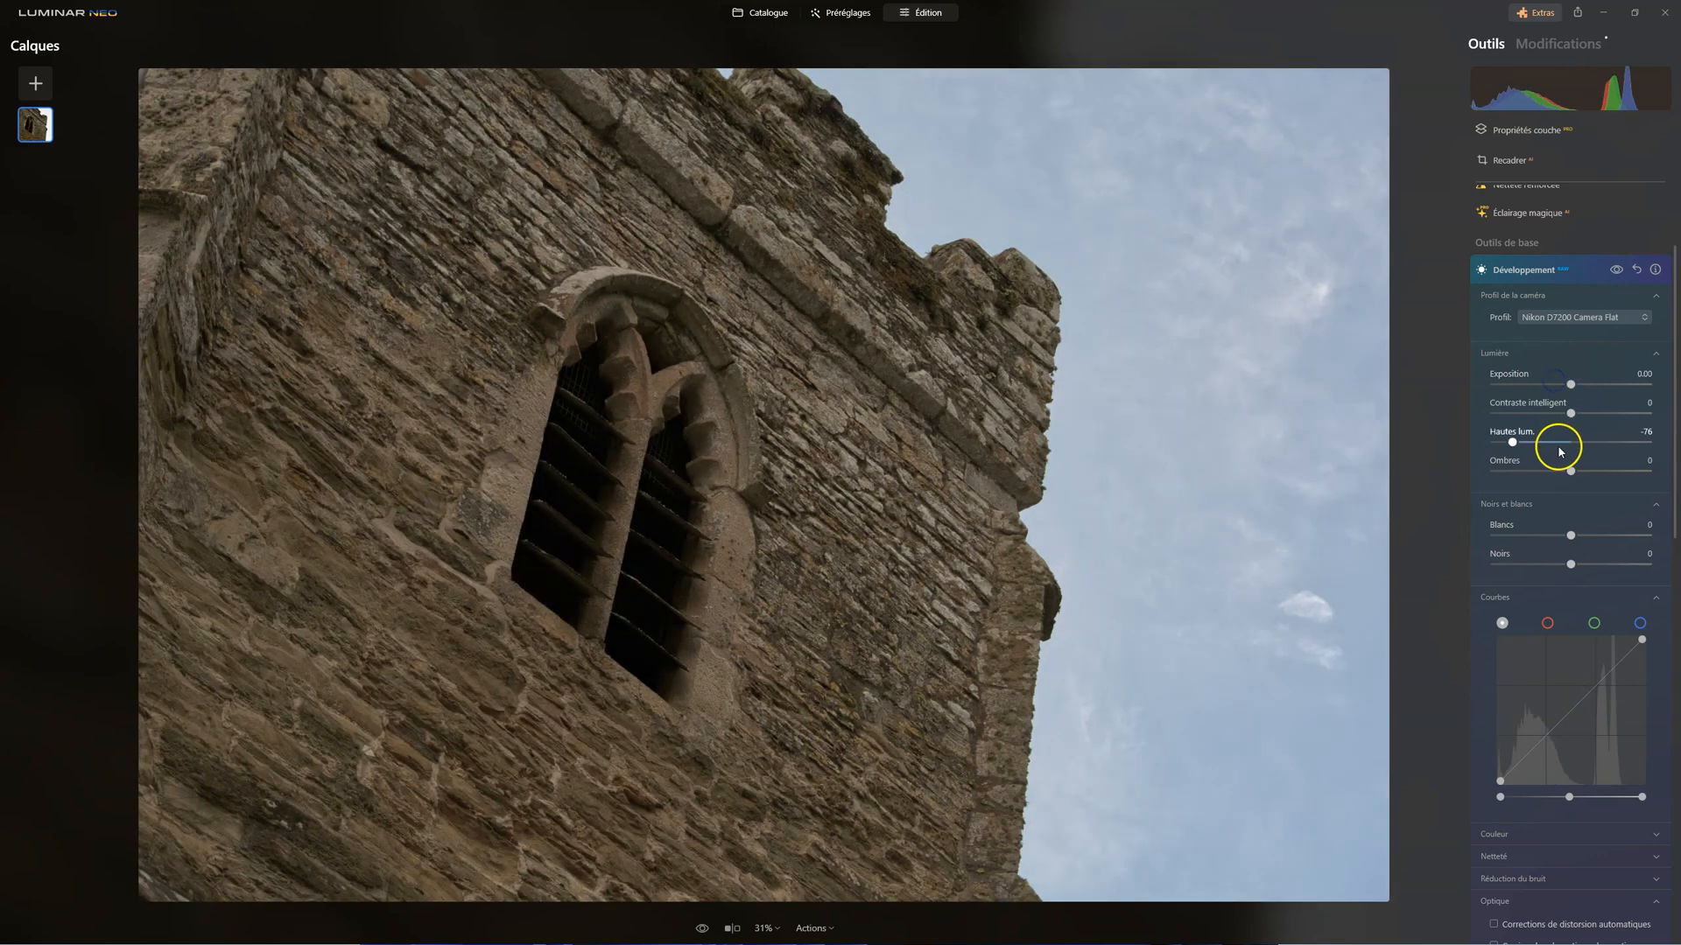
{"action": "left_click_drag", "start_coordinate": [1571, 472], "coordinate": [1599, 471]}
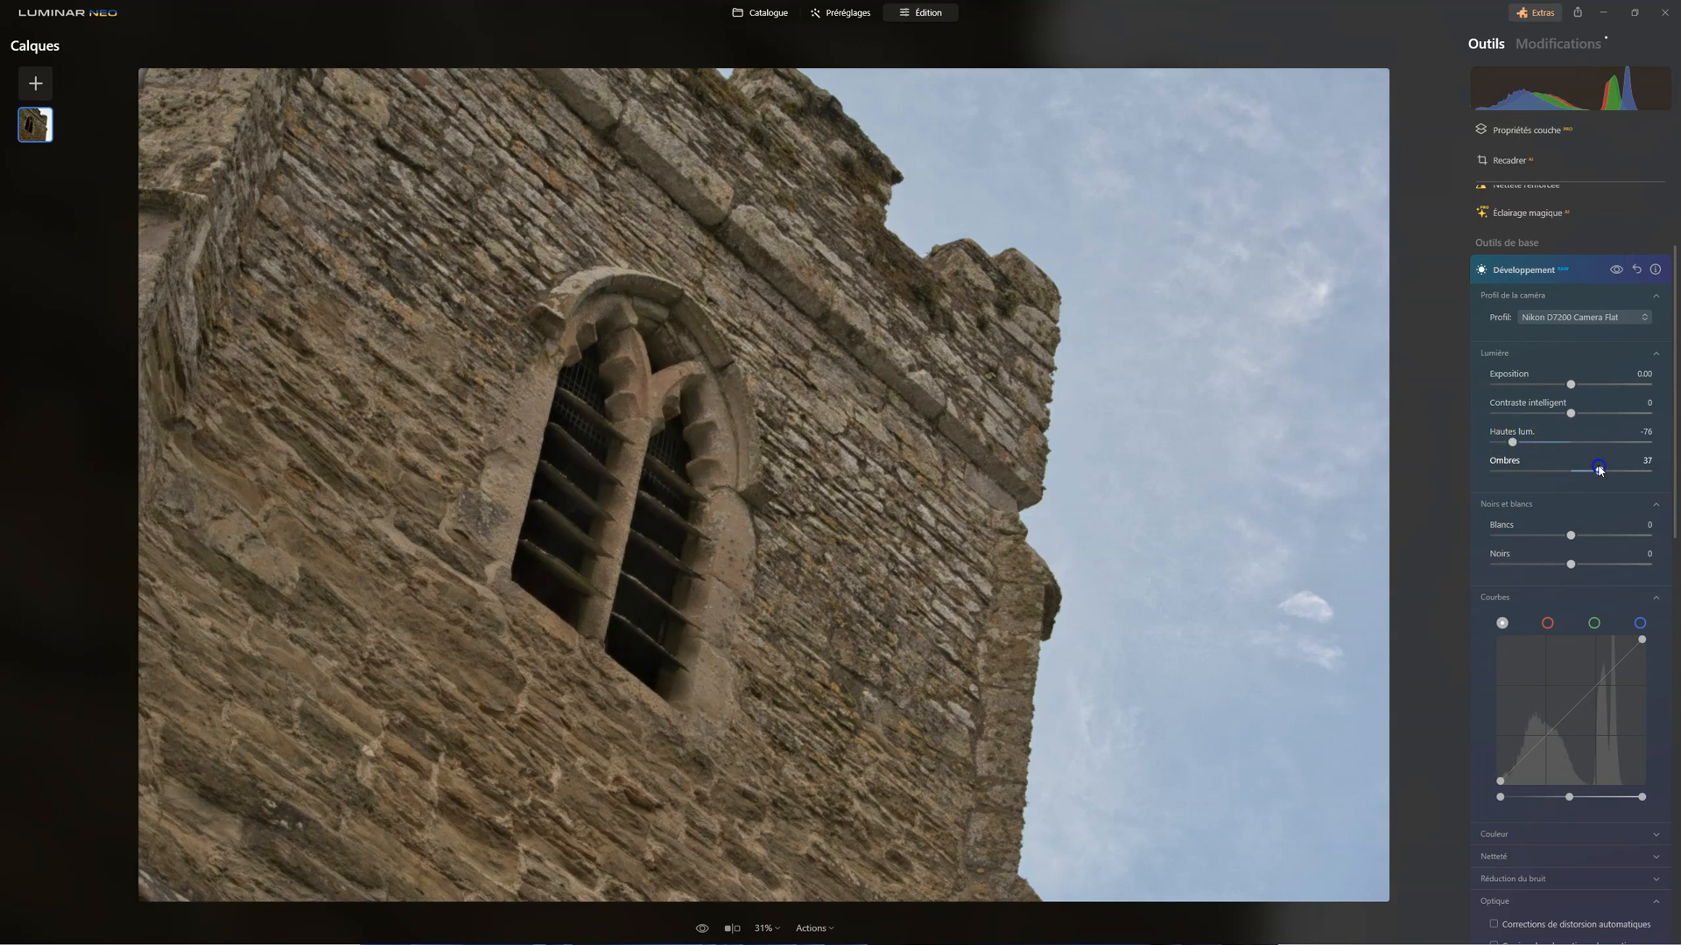
{"action": "left_click_drag", "start_coordinate": [1511, 442], "coordinate": [1521, 442]}
Set whites to 15 and blacks to -50, and compare the developed photo with the version before the adjustments
{"action": "left_click_drag", "start_coordinate": [1571, 565], "coordinate": [1587, 535]}
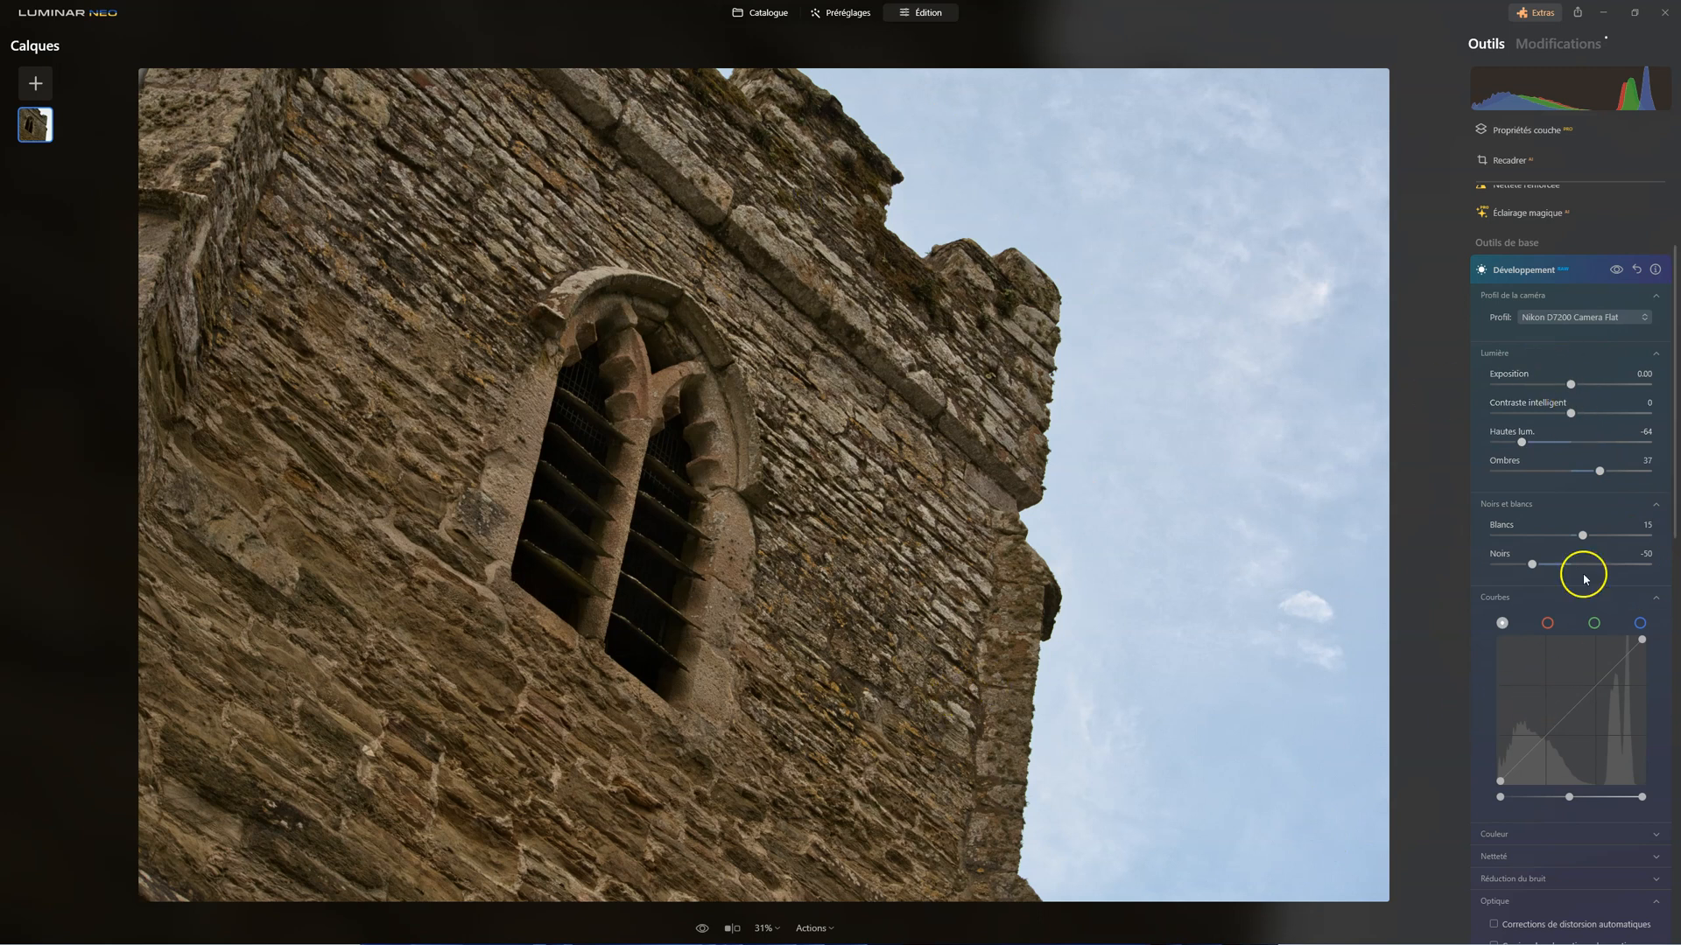
{"action": "left_click", "coordinate": [1615, 271]}
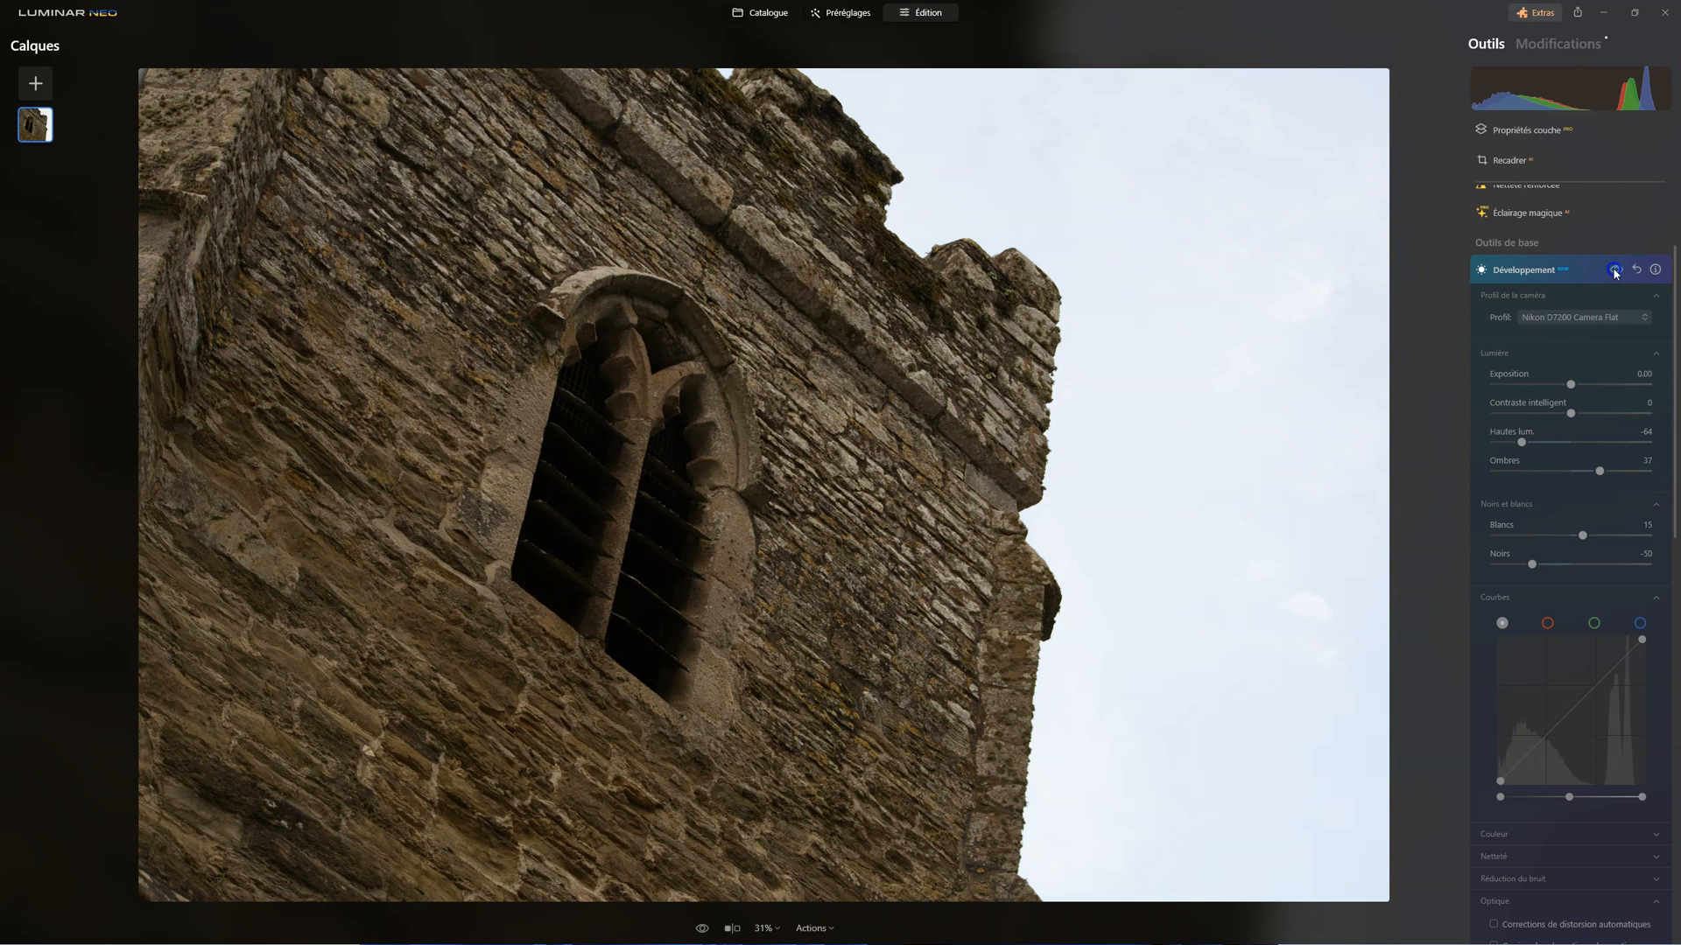
{"action": "left_click", "coordinate": [1614, 270]}
Enable the automatic distortion, chromatic aberration and automatic fringe corrections under Optique, and close the Développement tool
{"action": "scroll", "coordinate": [1587, 569], "scroll_direction": "down", "scroll_amount": 3}
{"action": "left_click", "coordinate": [1510, 692]}
{"action": "left_click", "coordinate": [1514, 713]}
{"action": "left_click", "coordinate": [1514, 736]}
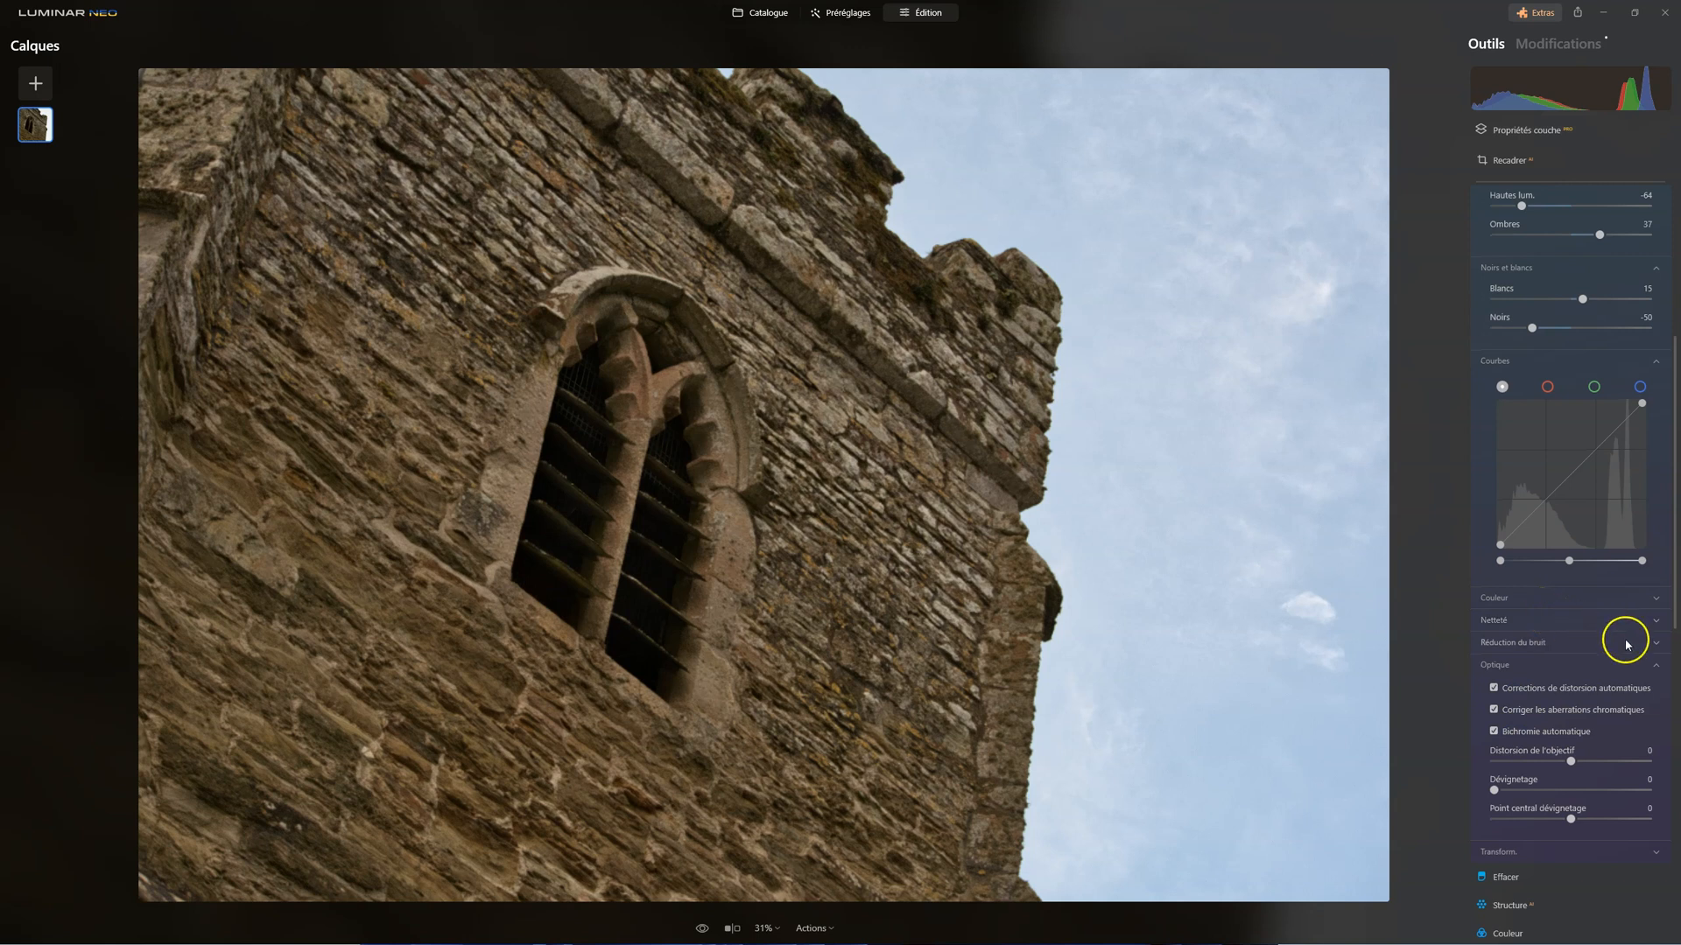
{"action": "scroll", "coordinate": [1627, 561], "scroll_direction": "up", "scroll_amount": 5}
{"action": "left_click", "coordinate": [1556, 430]}
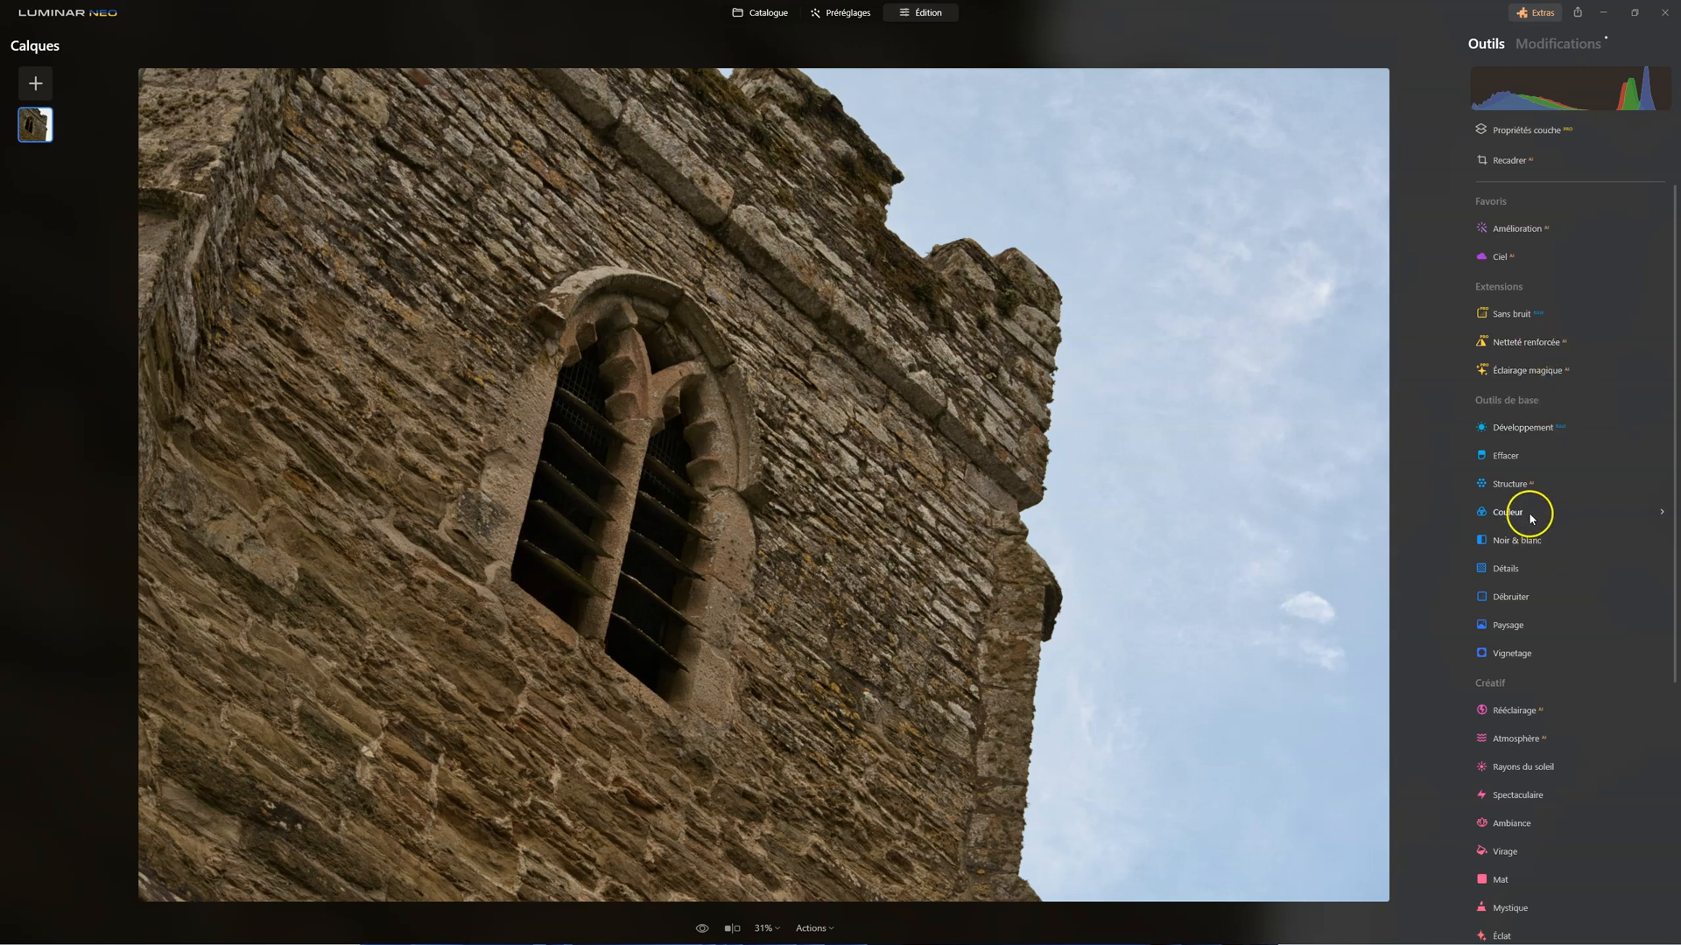
Set Accent AI to 15 in the Amélioration tool and check its effect on the photo
{"action": "left_click", "coordinate": [1519, 229]}
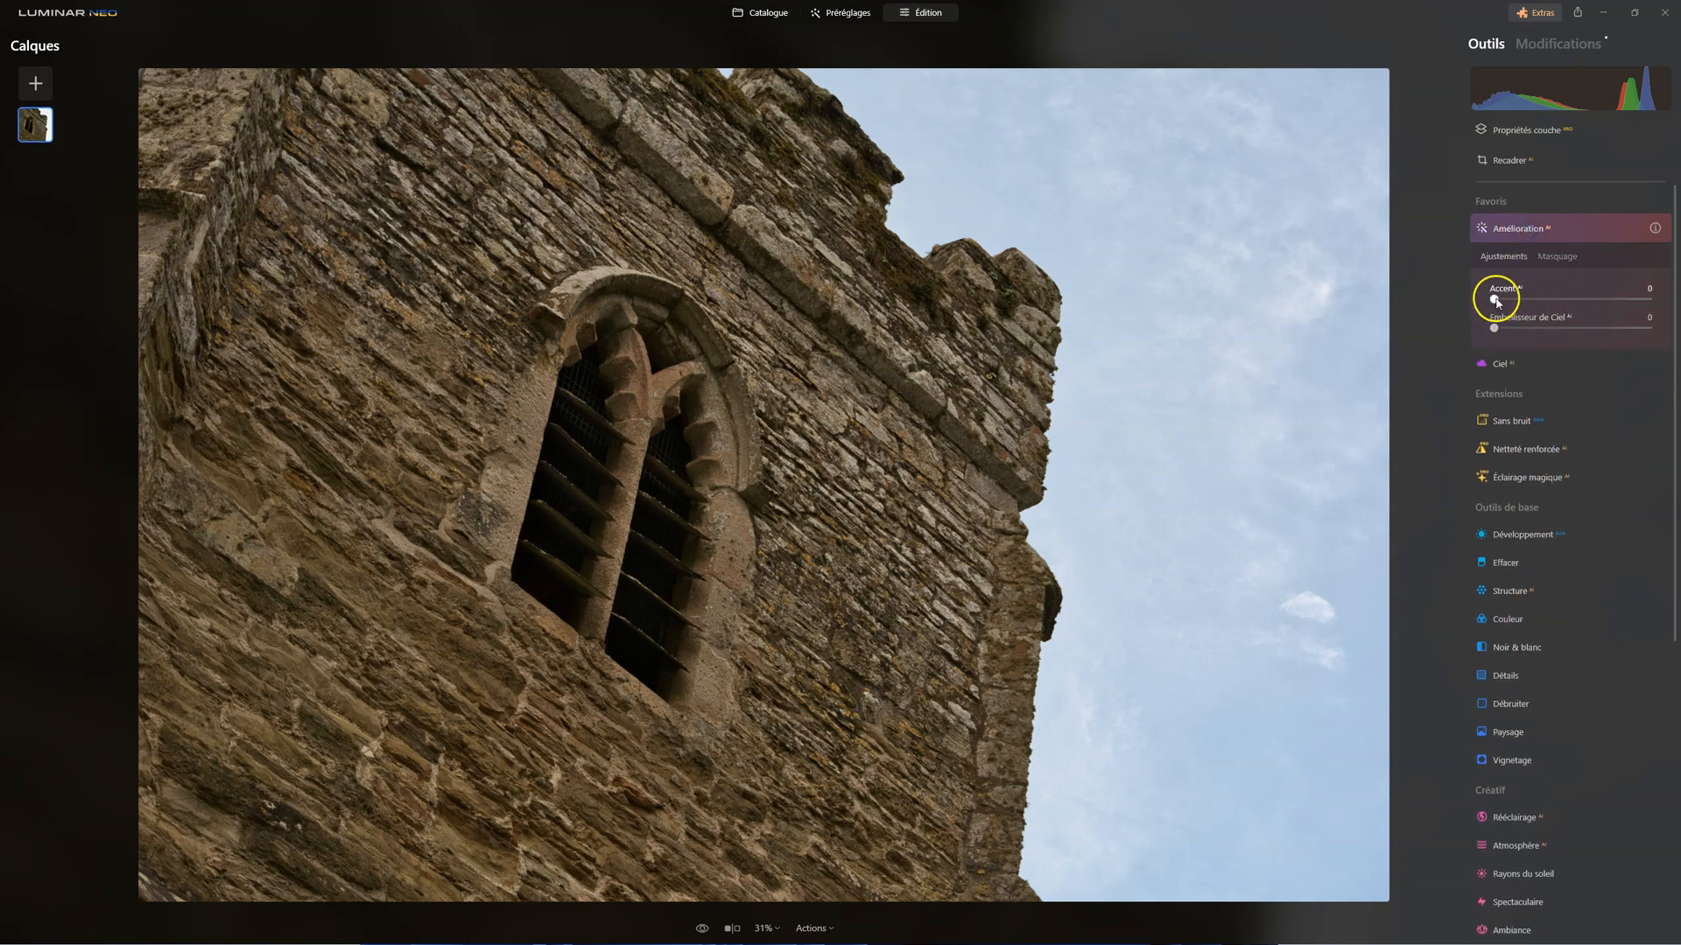
{"action": "mouse_move", "coordinate": [1534, 299]}
{"action": "left_mouse_down"}
{"action": "mouse_move", "coordinate": [1493, 298]}
{"action": "mouse_move", "coordinate": [1517, 299]}
{"action": "left_mouse_up"}
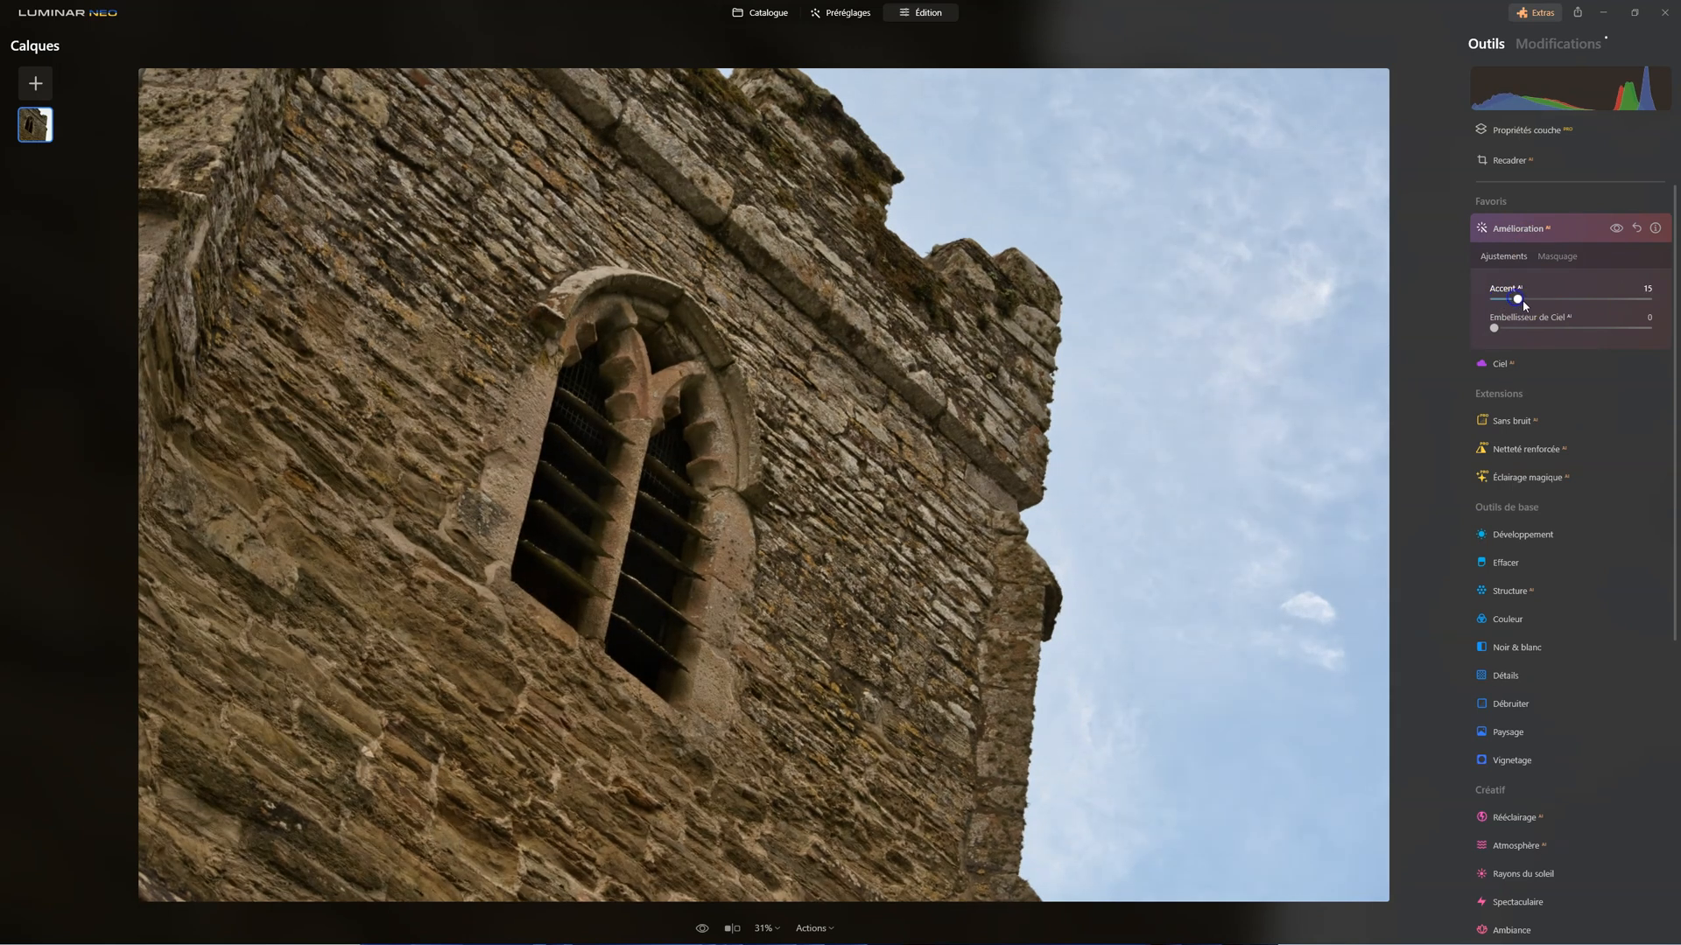
{"action": "left_click", "coordinate": [1615, 230]}
{"action": "left_click", "coordinate": [1536, 227]}
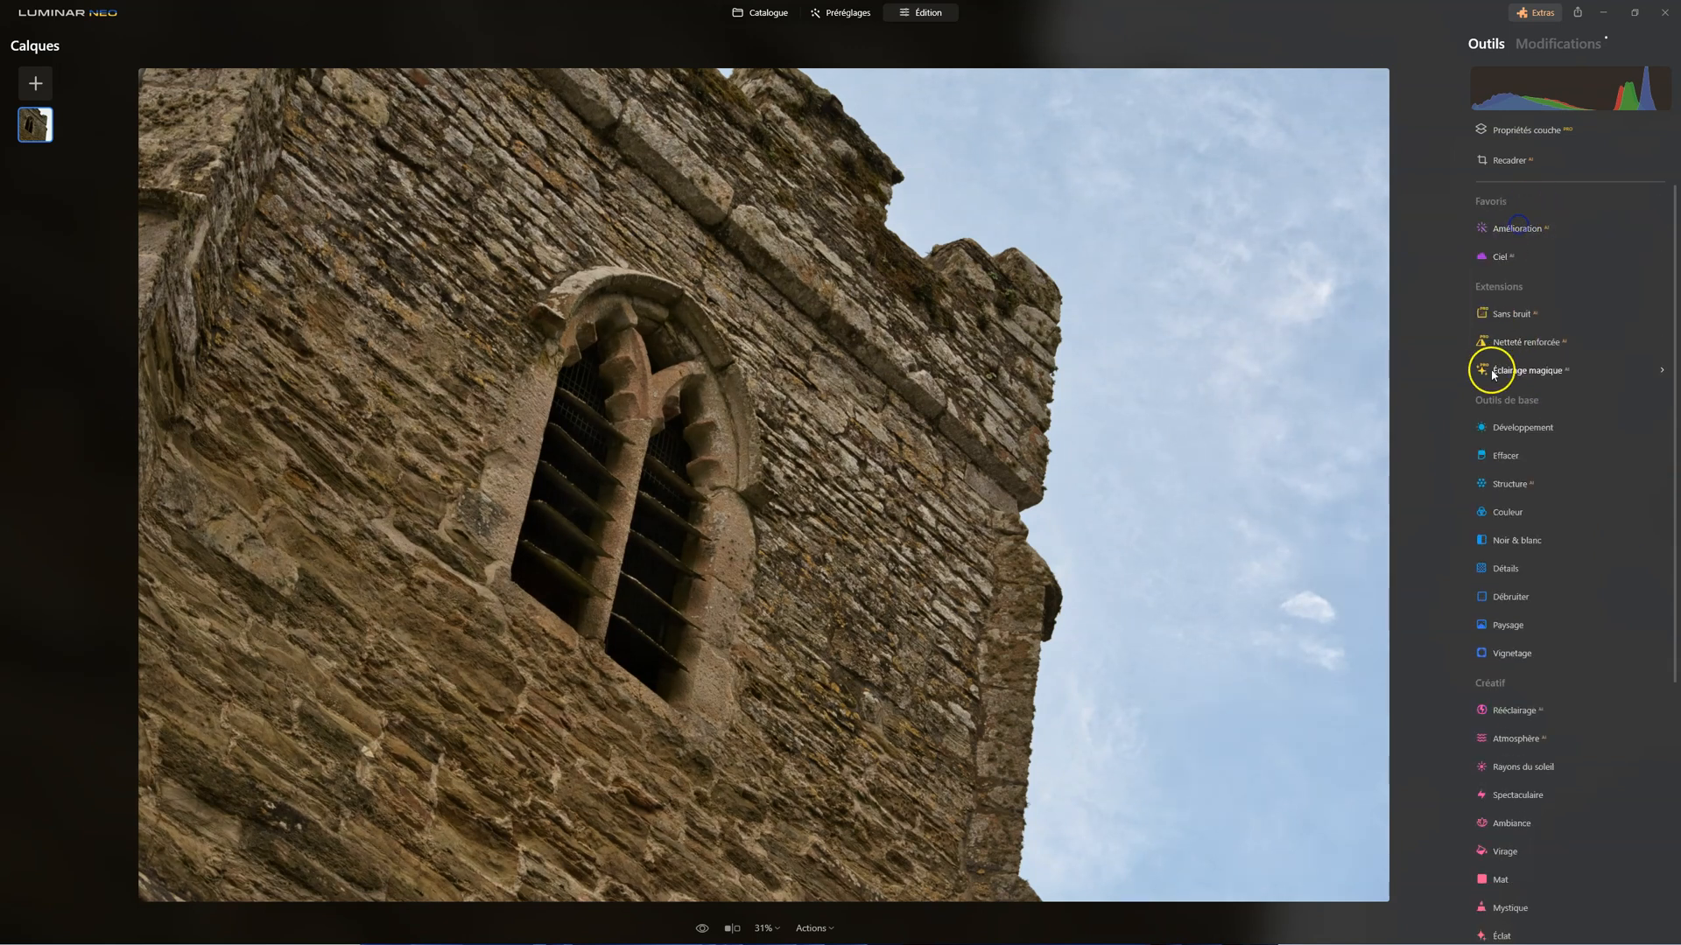
Raise the Structure AI amount to 27
{"action": "left_click", "coordinate": [1510, 484]}
{"action": "left_click_drag", "start_coordinate": [1570, 555], "coordinate": [1602, 555]}
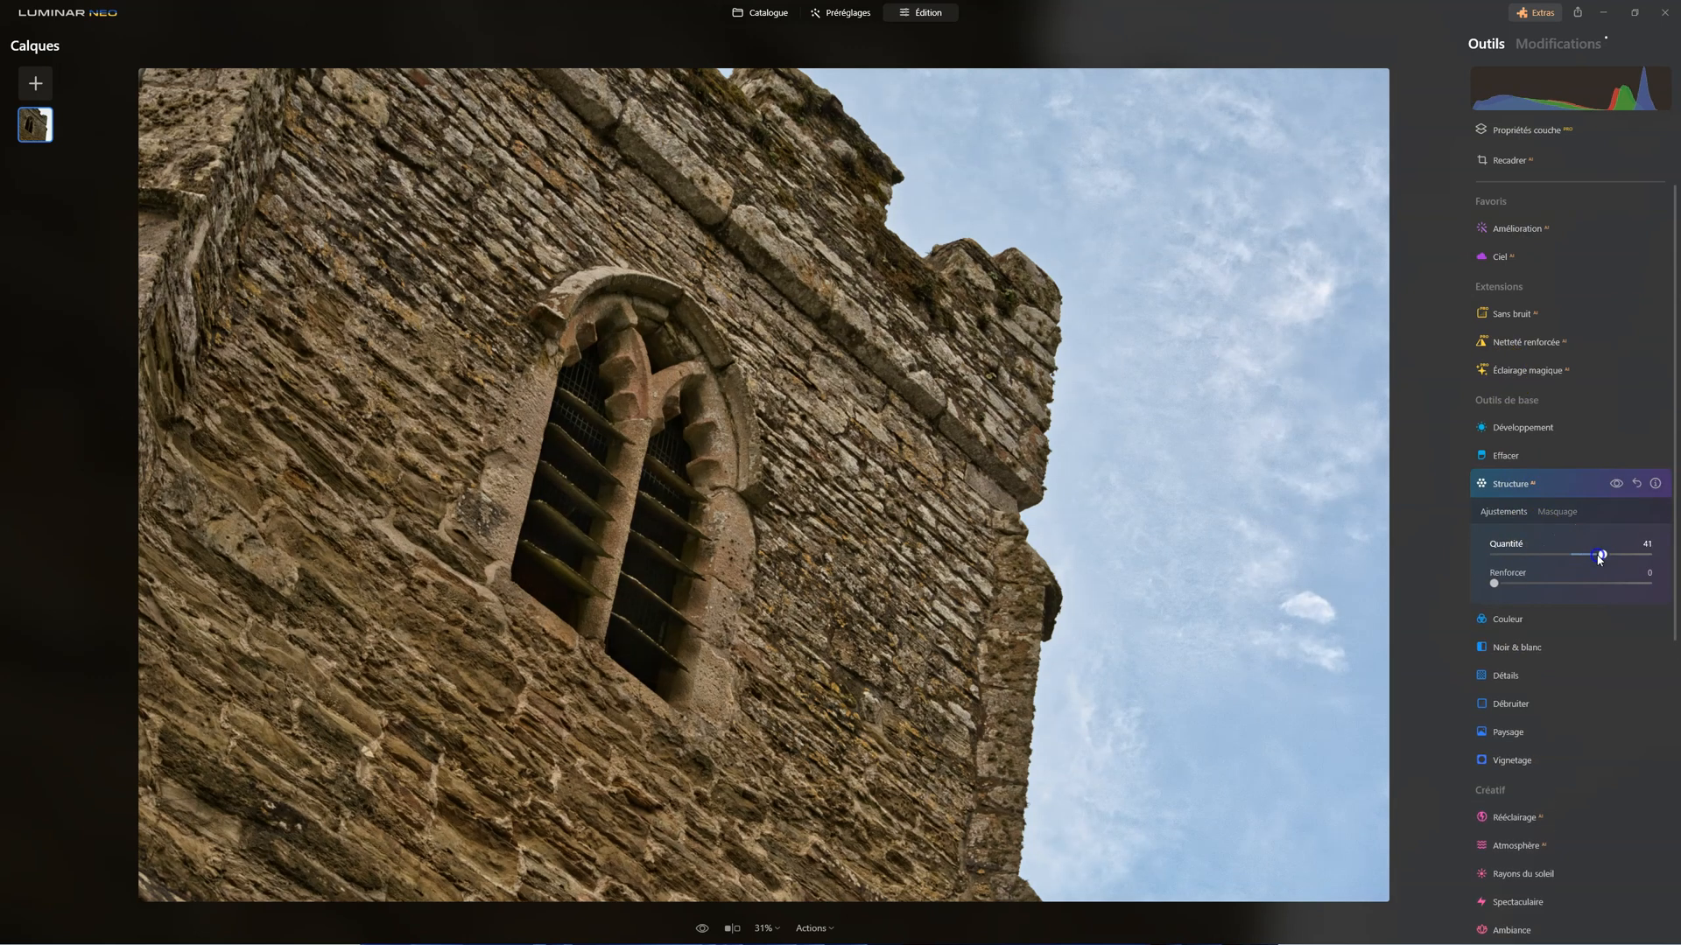
Restrict the Structure effect to the tower by selecting the sky with the AI mask and inverting the mask
{"action": "left_click", "coordinate": [1557, 512]}
{"action": "scroll", "coordinate": [1557, 517], "scroll_direction": "down", "scroll_amount": 3}
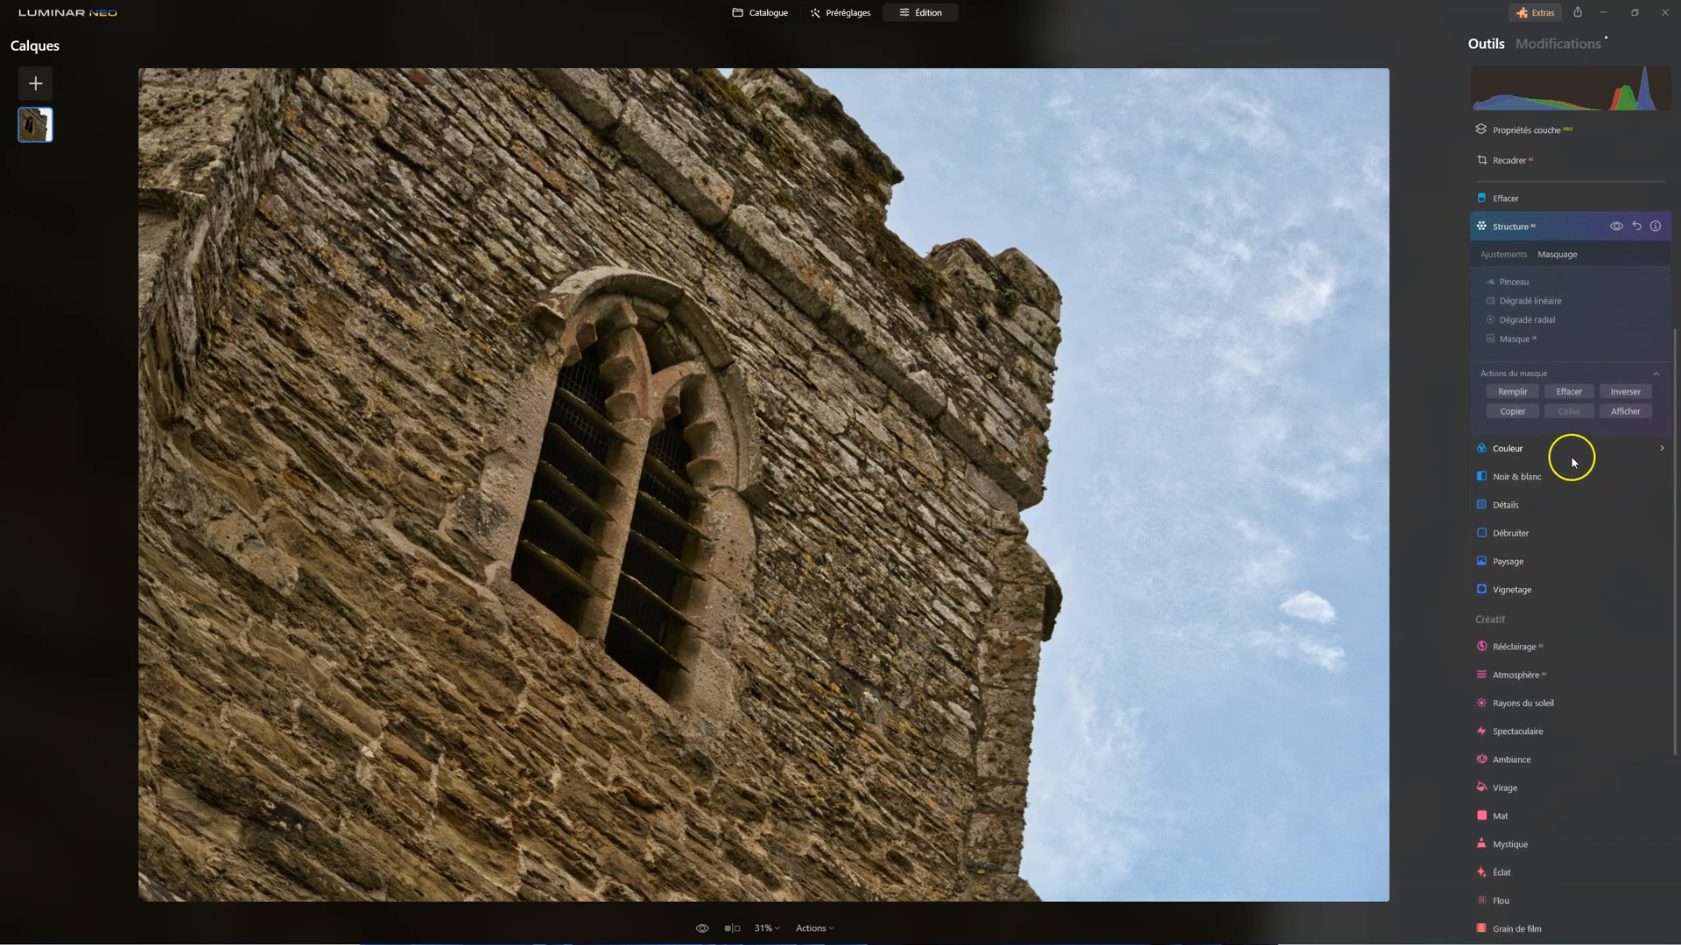
{"action": "left_click", "coordinate": [1514, 339]}
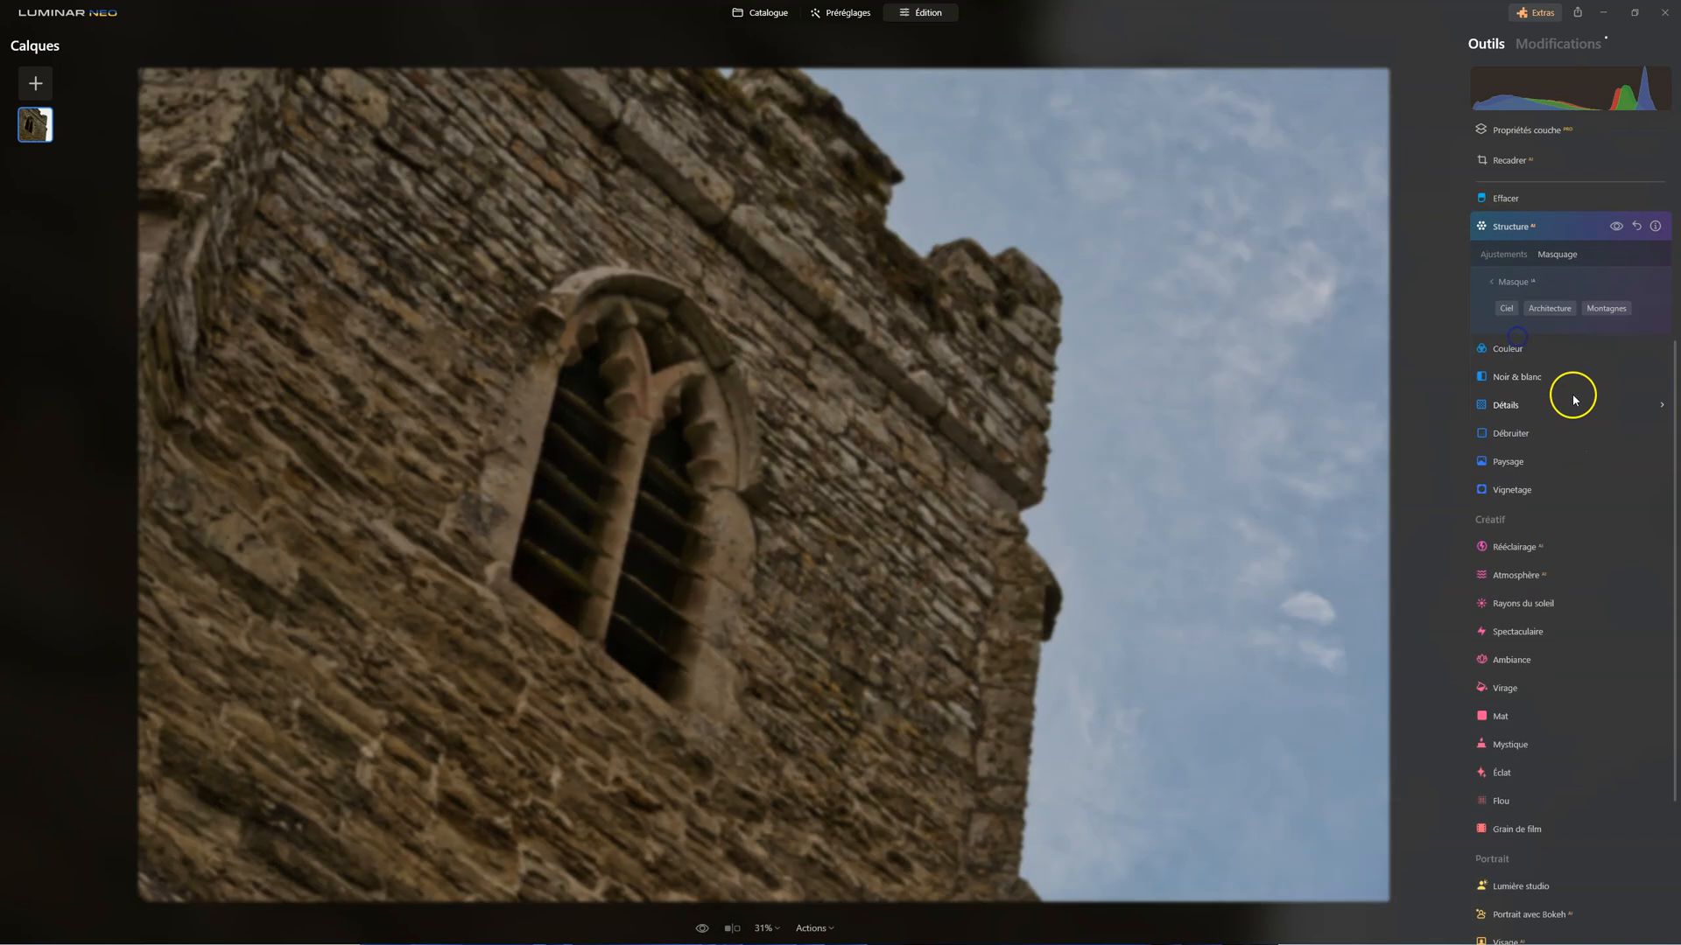
{"action": "left_click", "coordinate": [1550, 308]}
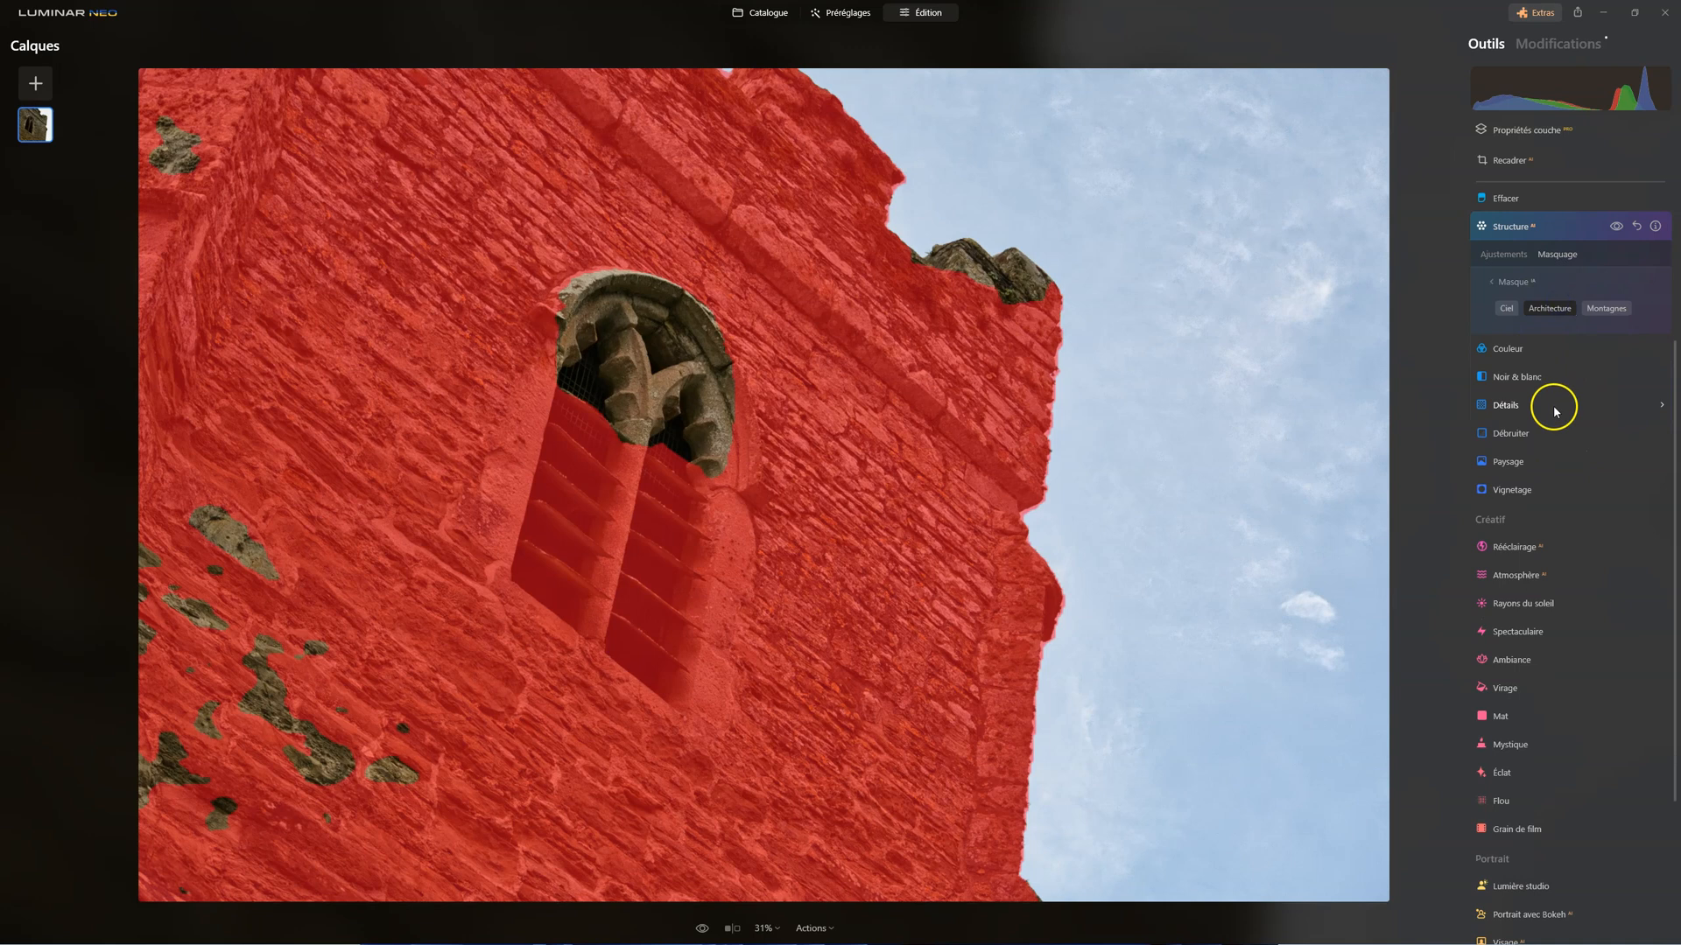
{"action": "left_click", "coordinate": [1504, 311]}
{"action": "left_click", "coordinate": [1552, 309]}
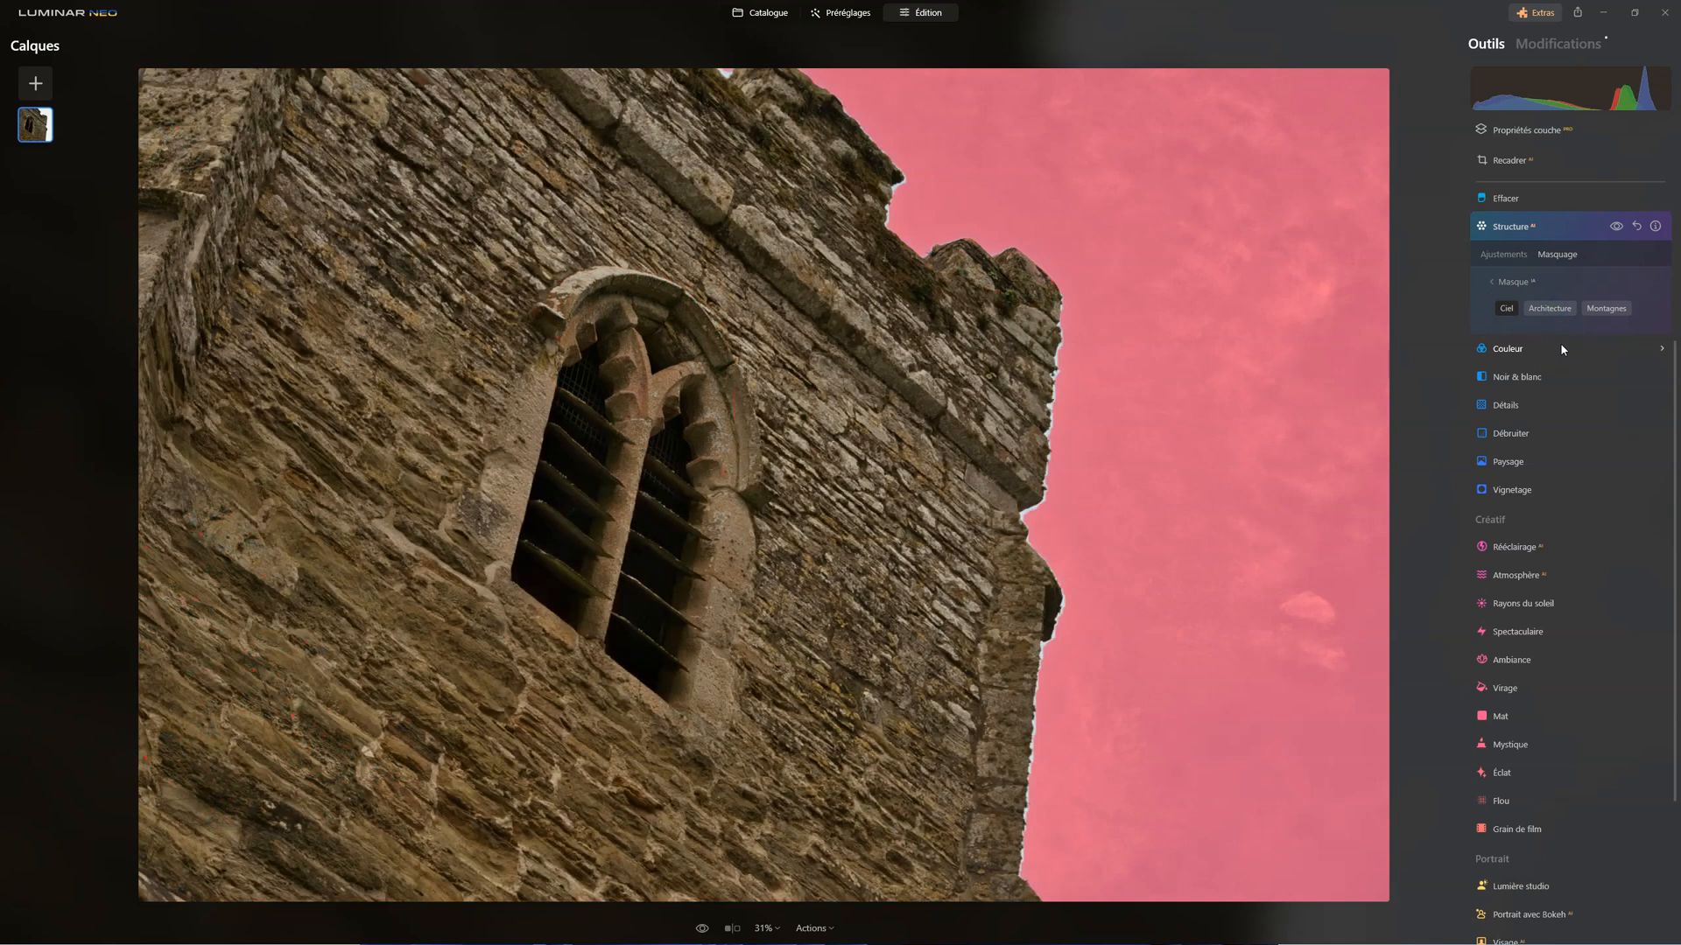
{"action": "left_click", "coordinate": [1513, 281]}
{"action": "left_click", "coordinate": [1623, 411]}
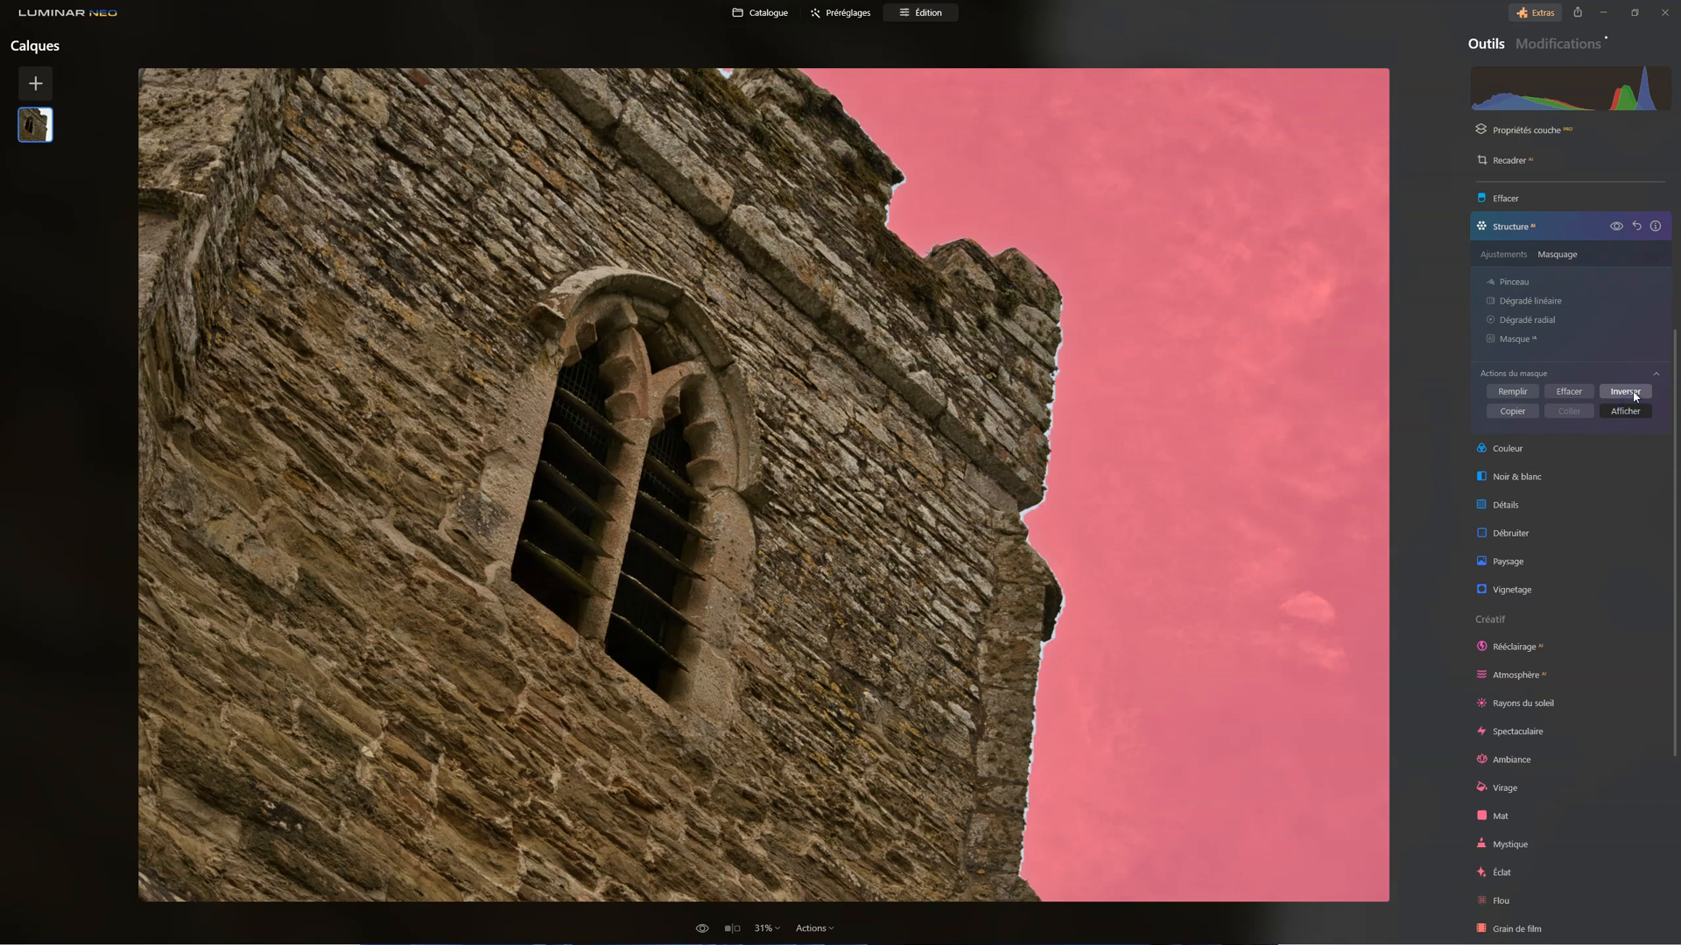
{"action": "left_click", "coordinate": [1633, 396]}
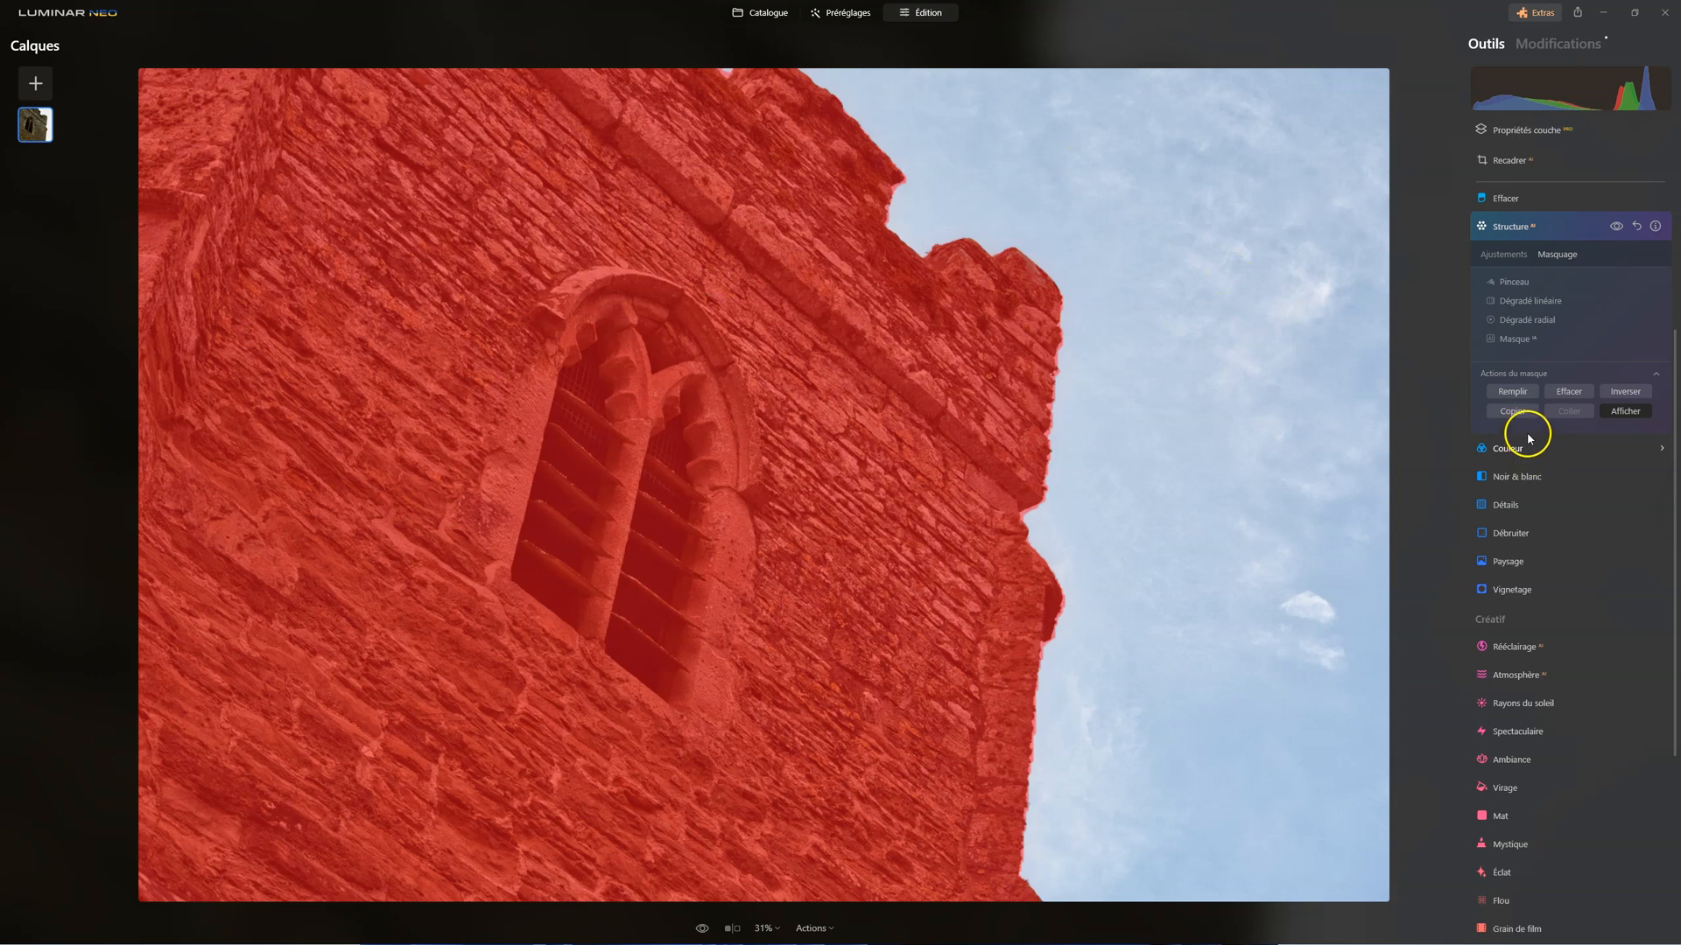
Compare the photo with and without the masked Structure effect
{"action": "left_click", "coordinate": [1502, 255]}
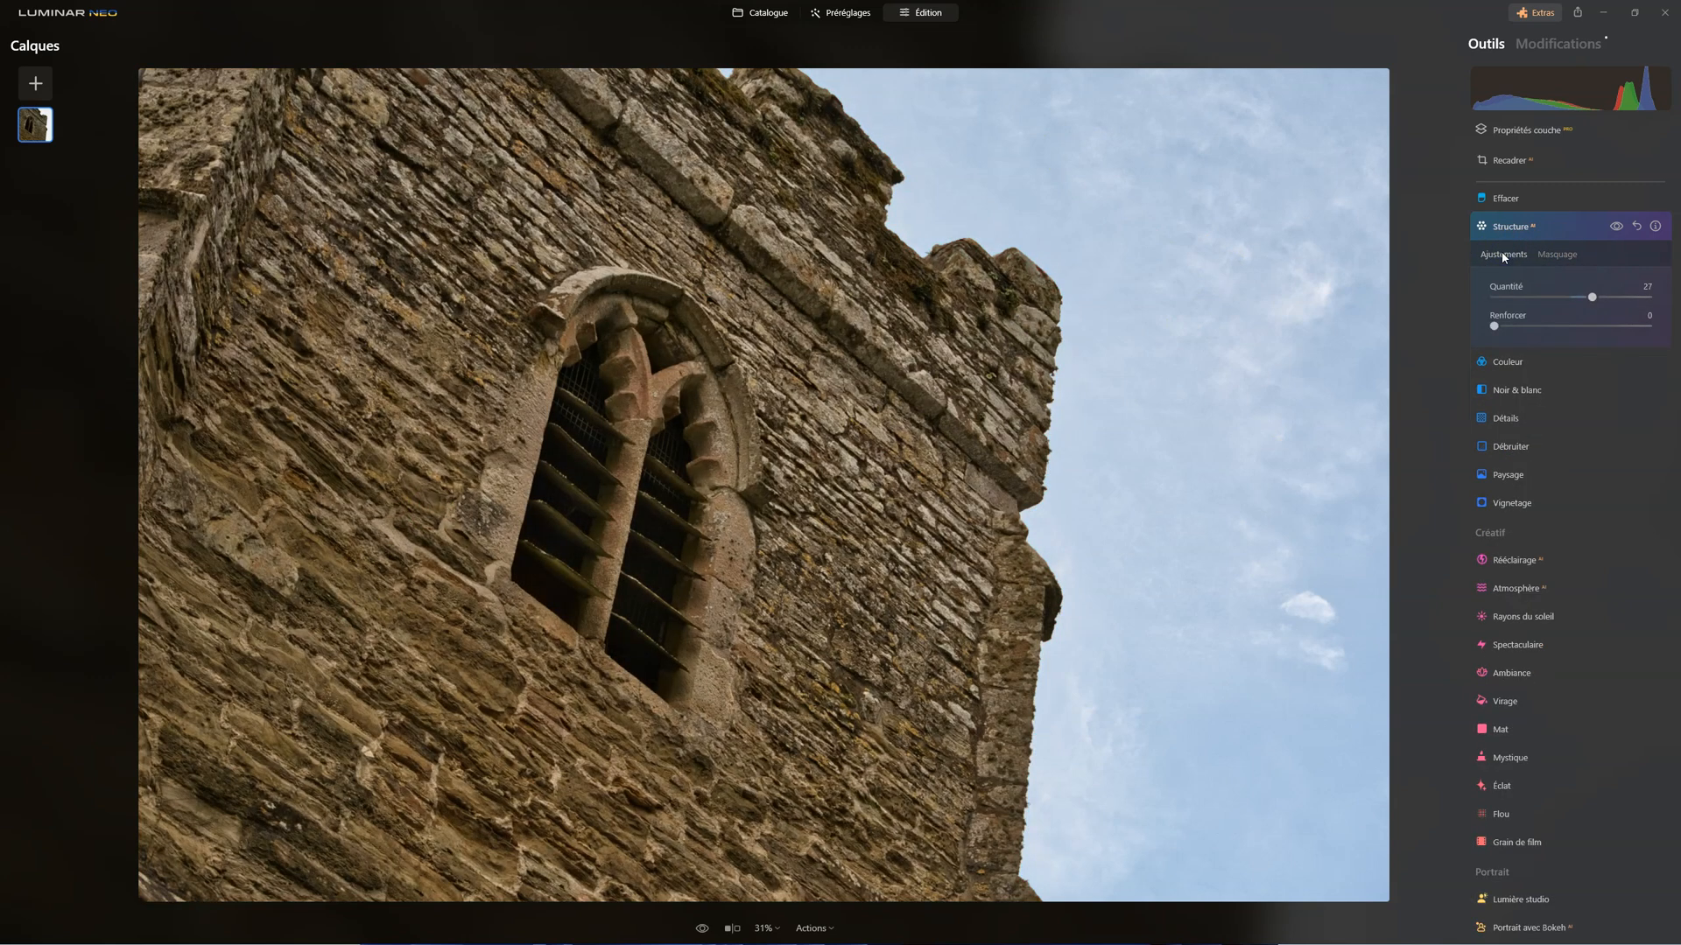
{"action": "left_click", "coordinate": [1616, 227]}
{"action": "left_click", "coordinate": [1616, 227]}
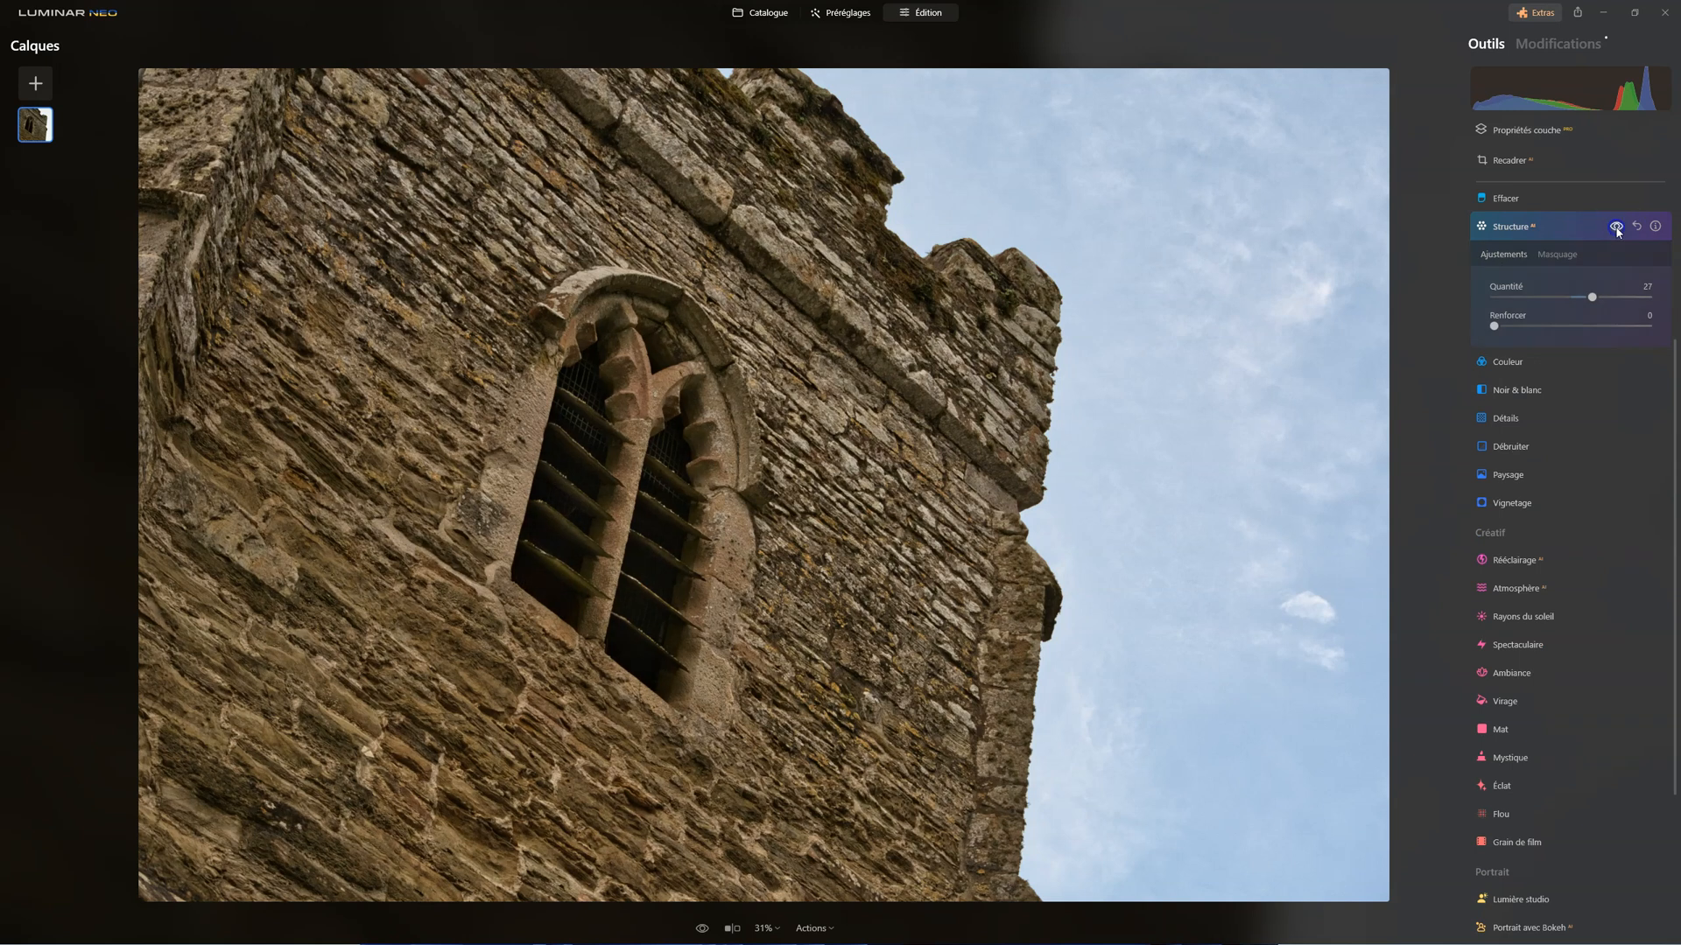
{"action": "left_click", "coordinate": [1528, 226]}
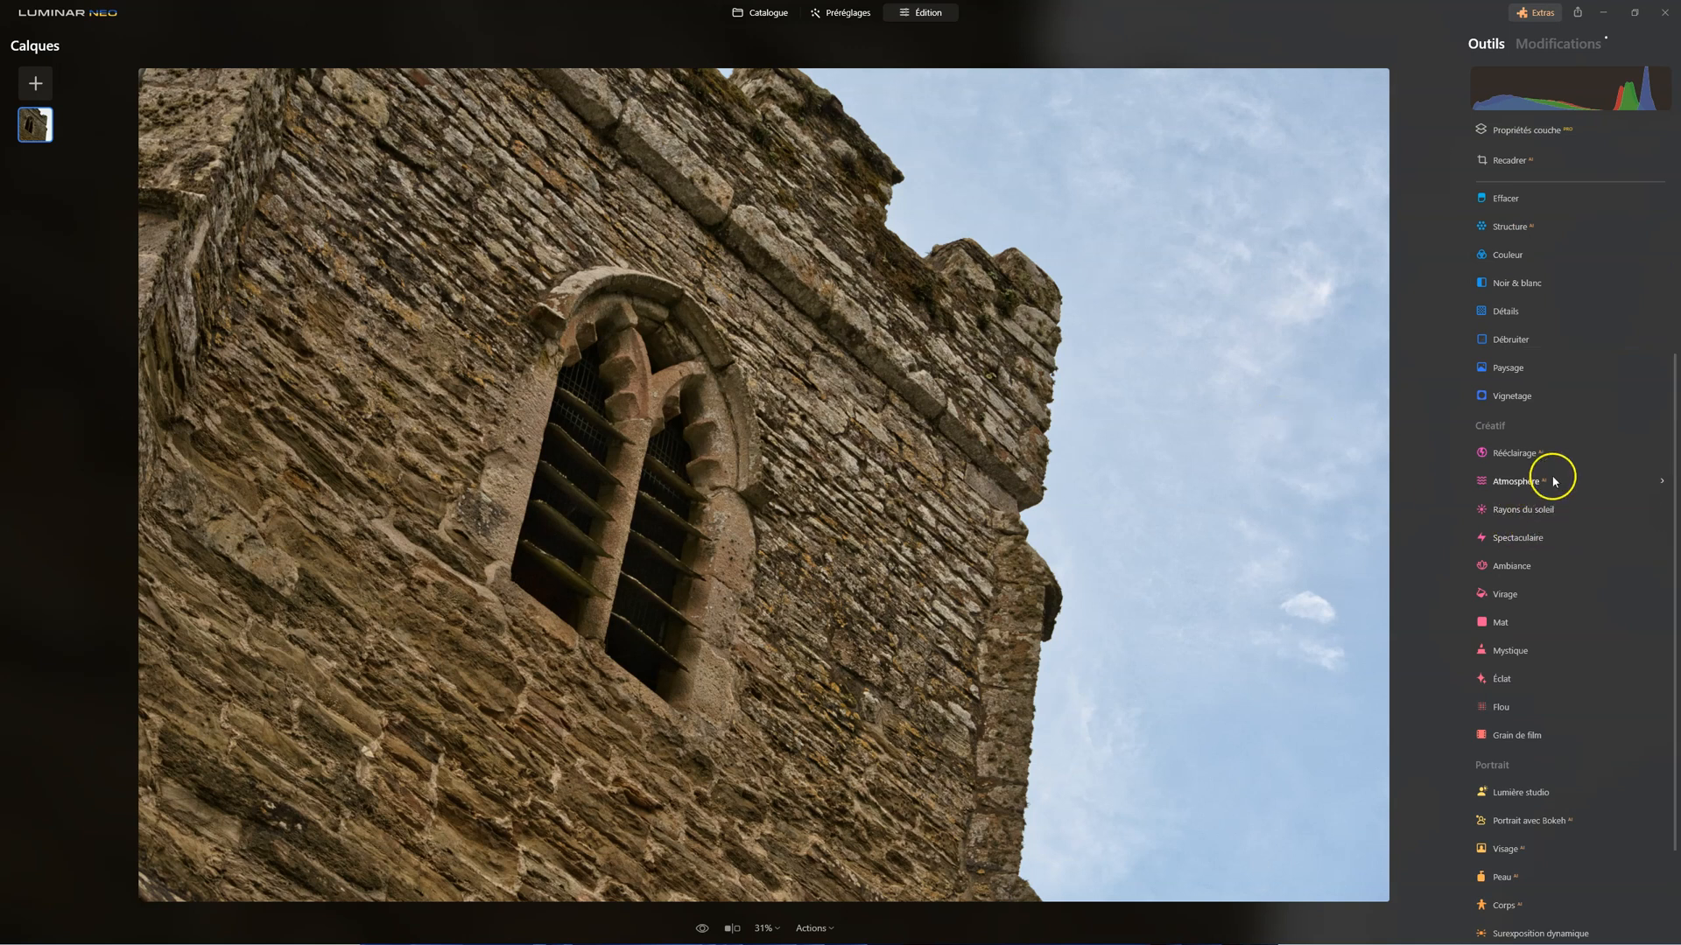
Replace the sky with Blue Sky 3, setting its vertical position to -21 and its horizontal position to 19
{"action": "scroll", "coordinate": [1546, 666], "scroll_direction": "up", "scroll_amount": 3}
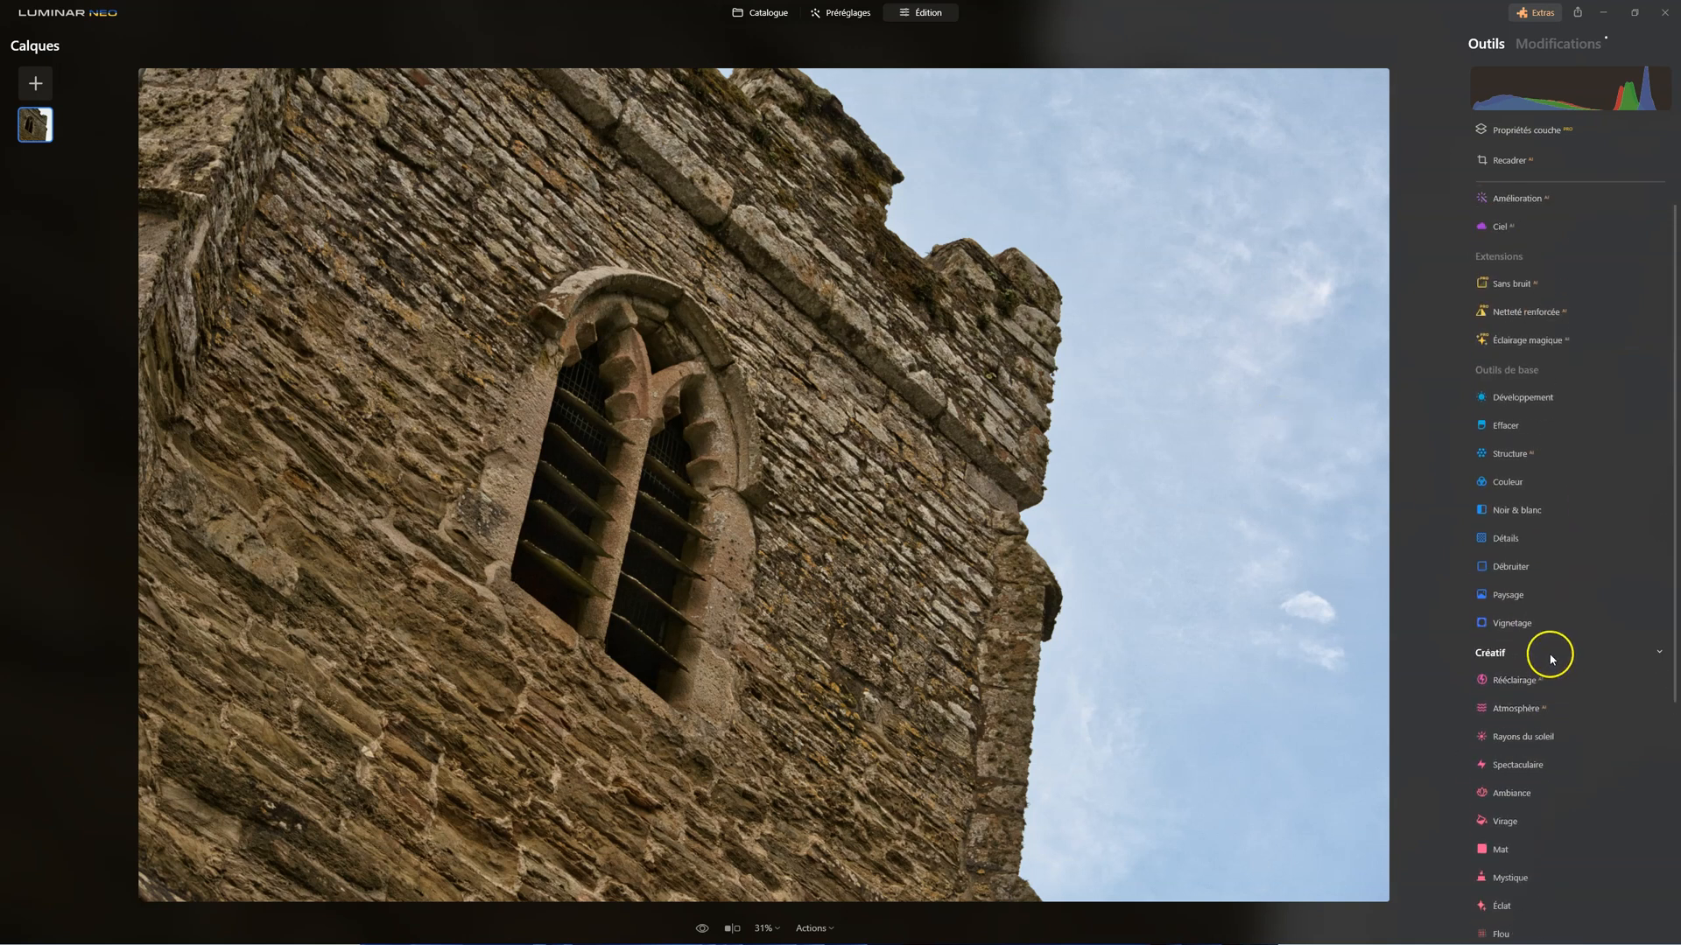
{"action": "left_click", "coordinate": [1501, 257]}
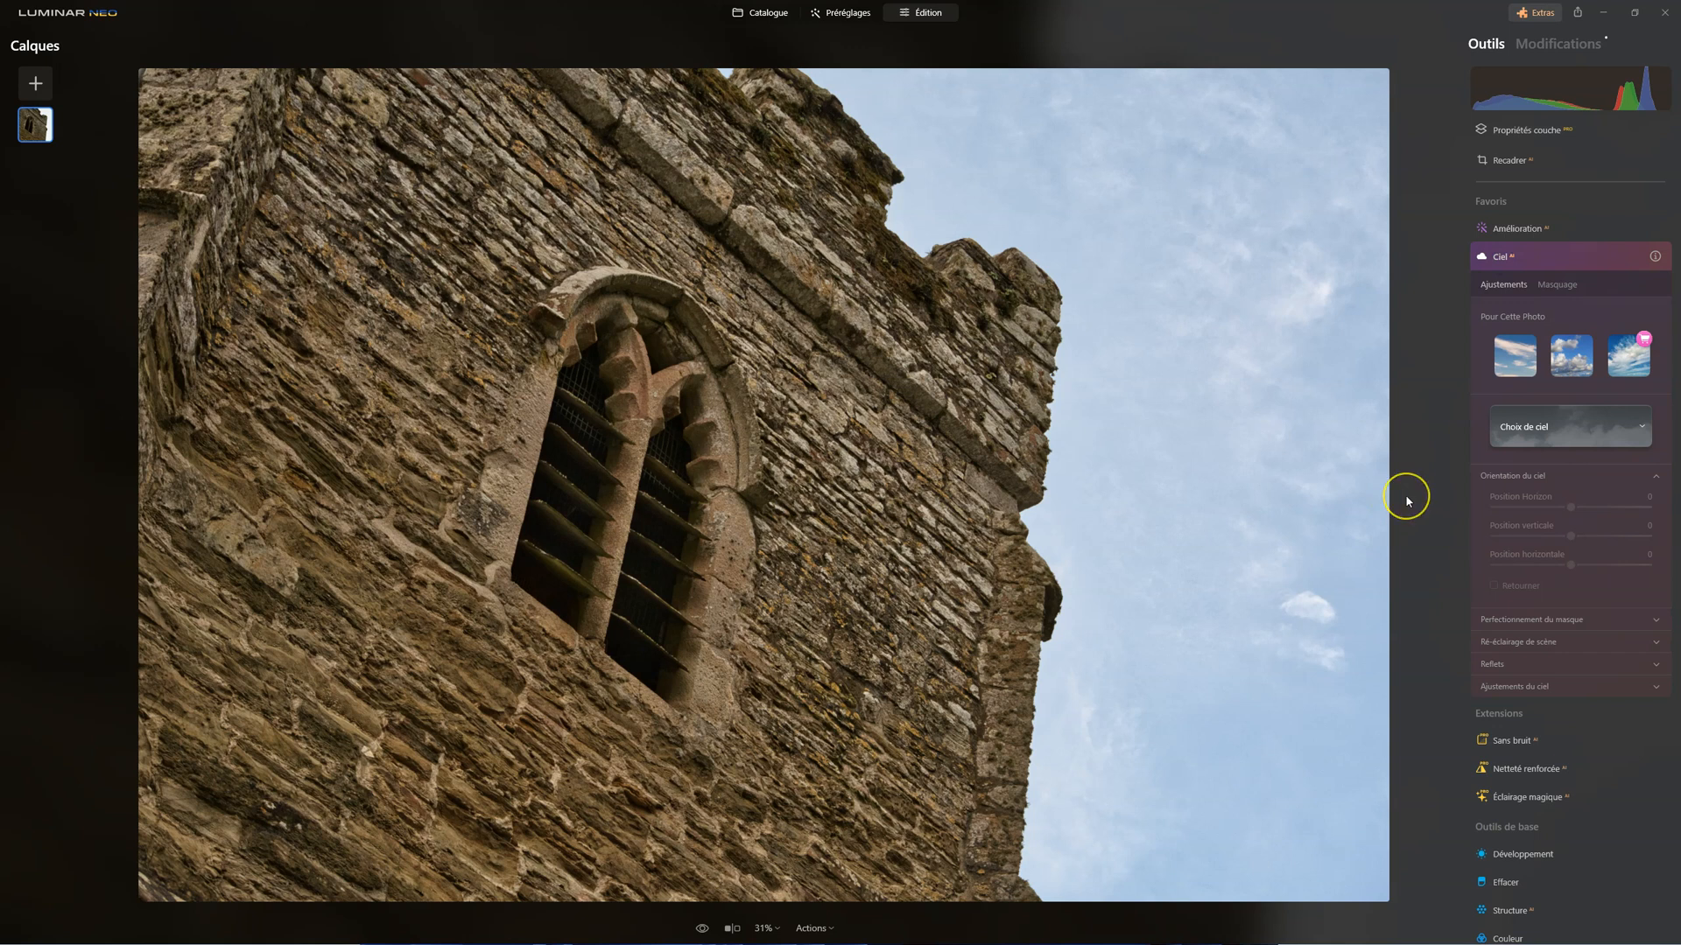
{"action": "left_click", "coordinate": [1512, 355]}
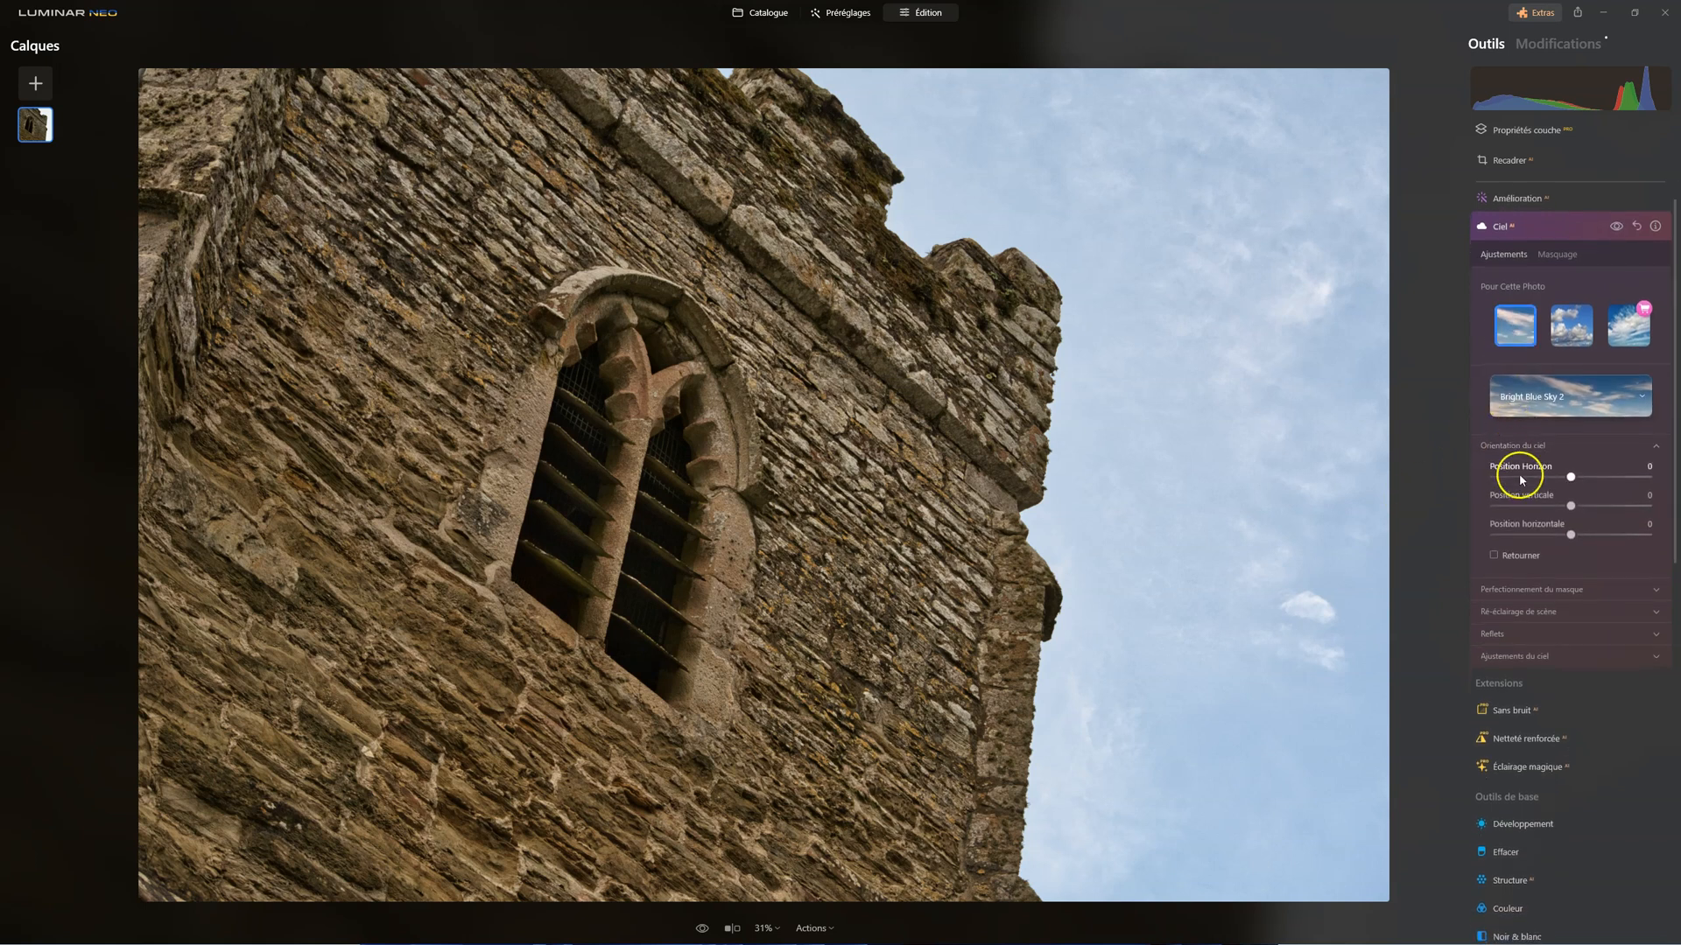
{"action": "left_click", "coordinate": [1568, 401]}
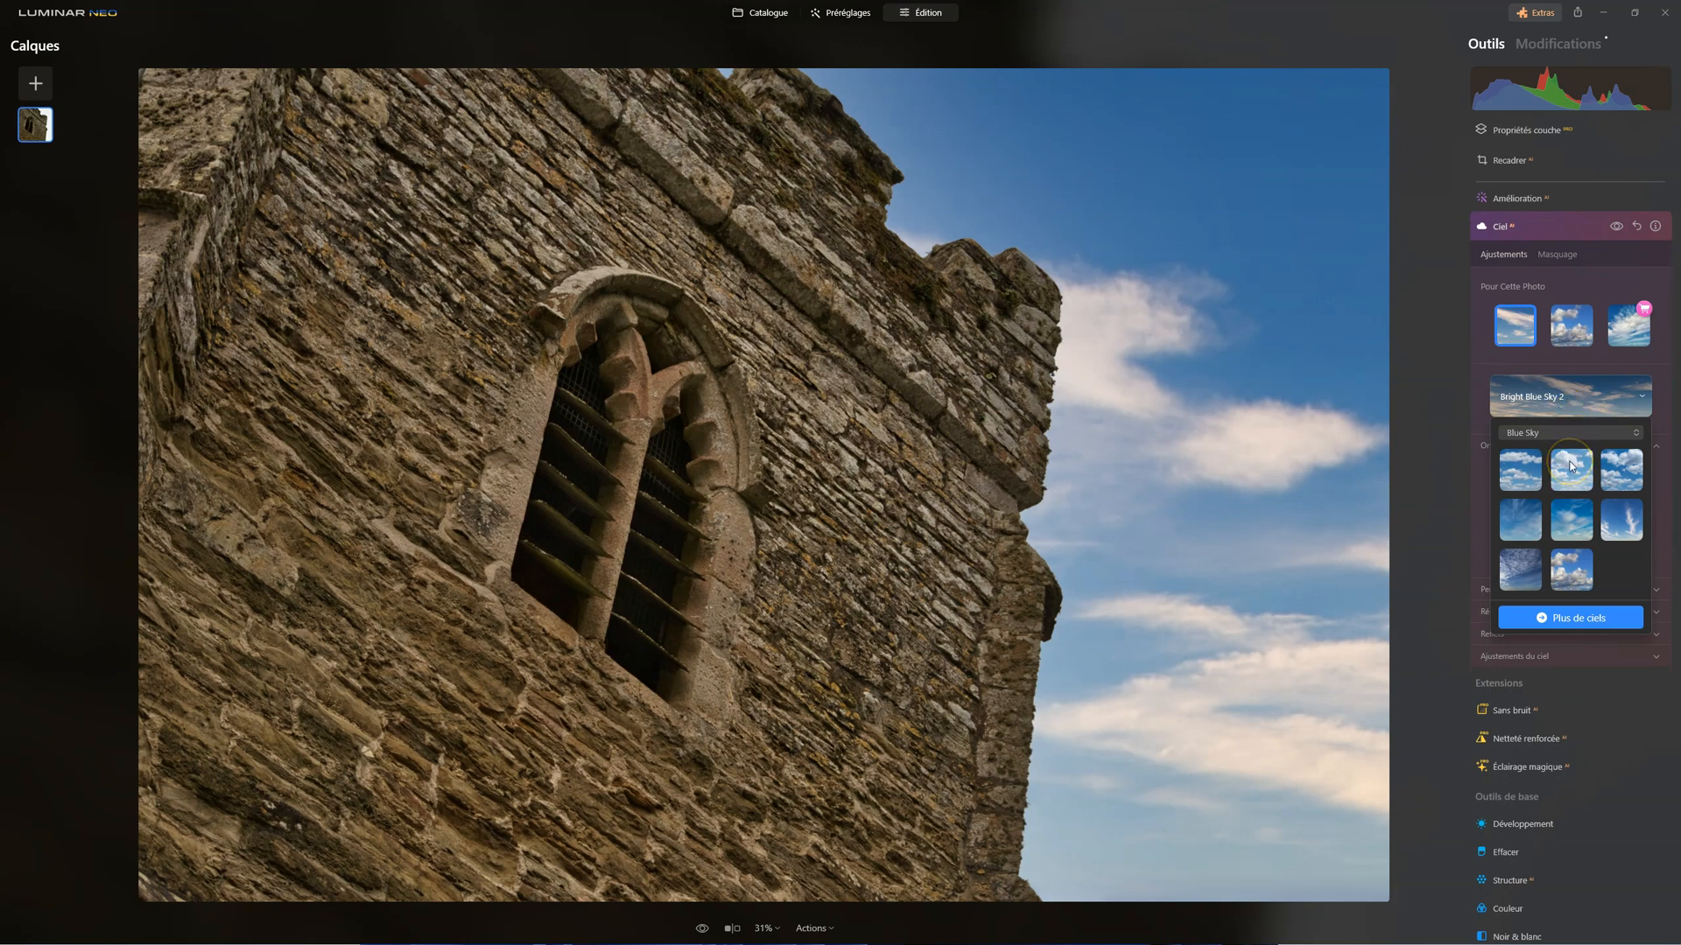
{"action": "left_click", "coordinate": [1623, 471]}
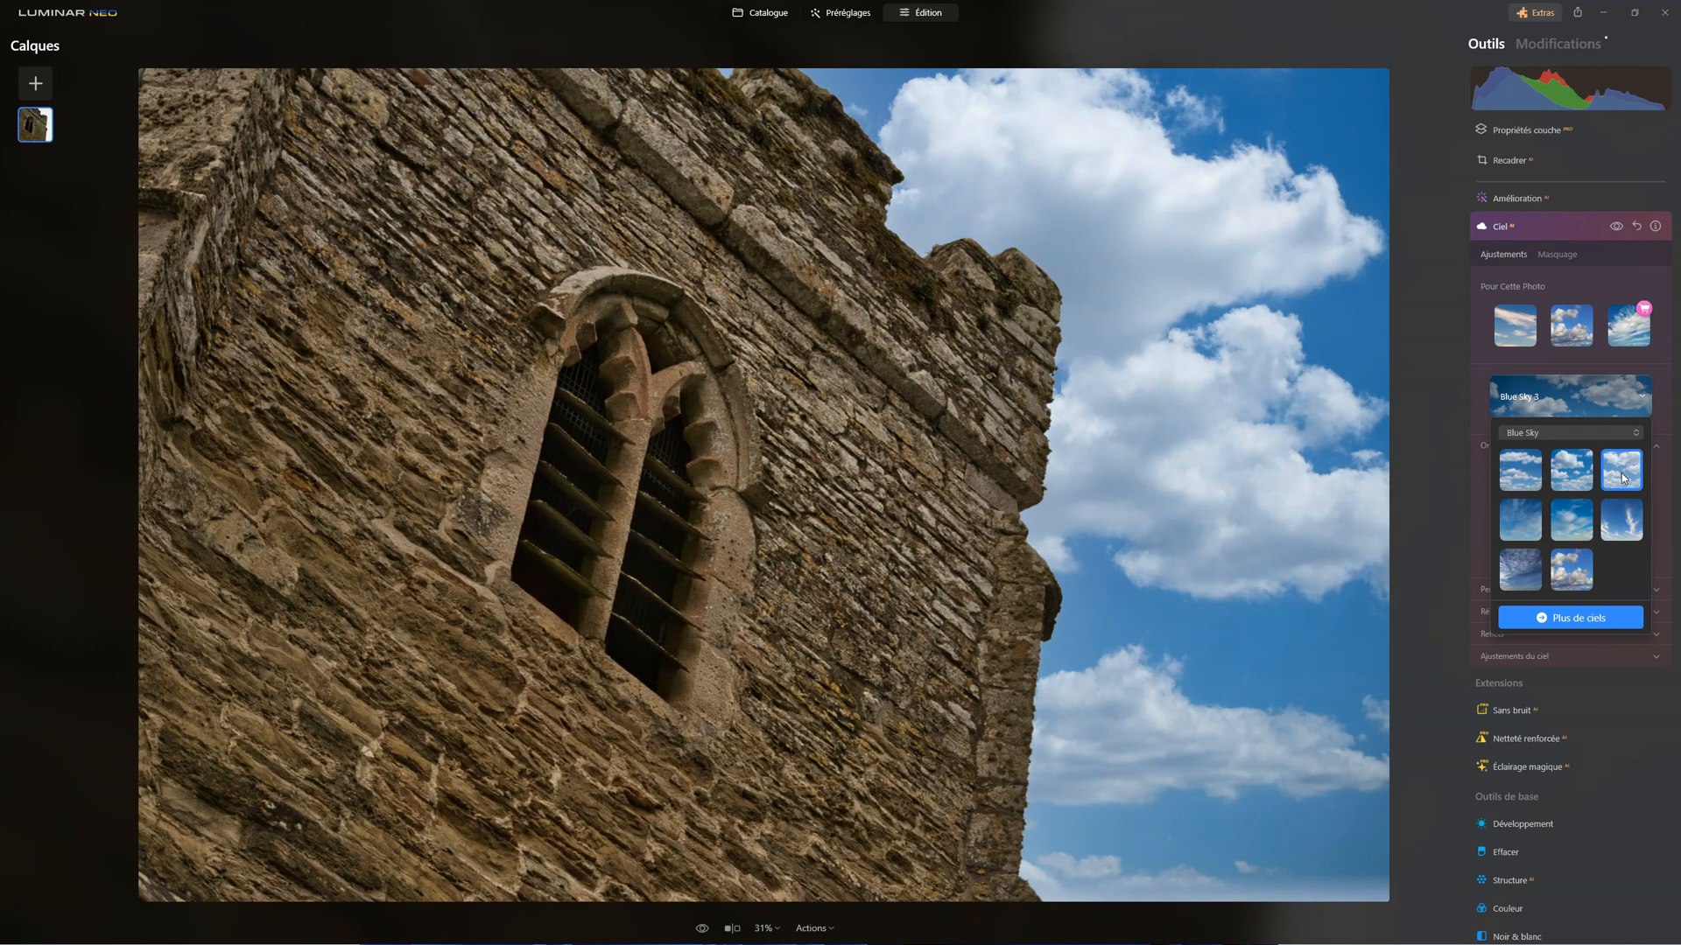
{"action": "left_click", "coordinate": [1518, 469]}
{"action": "left_click", "coordinate": [1622, 468]}
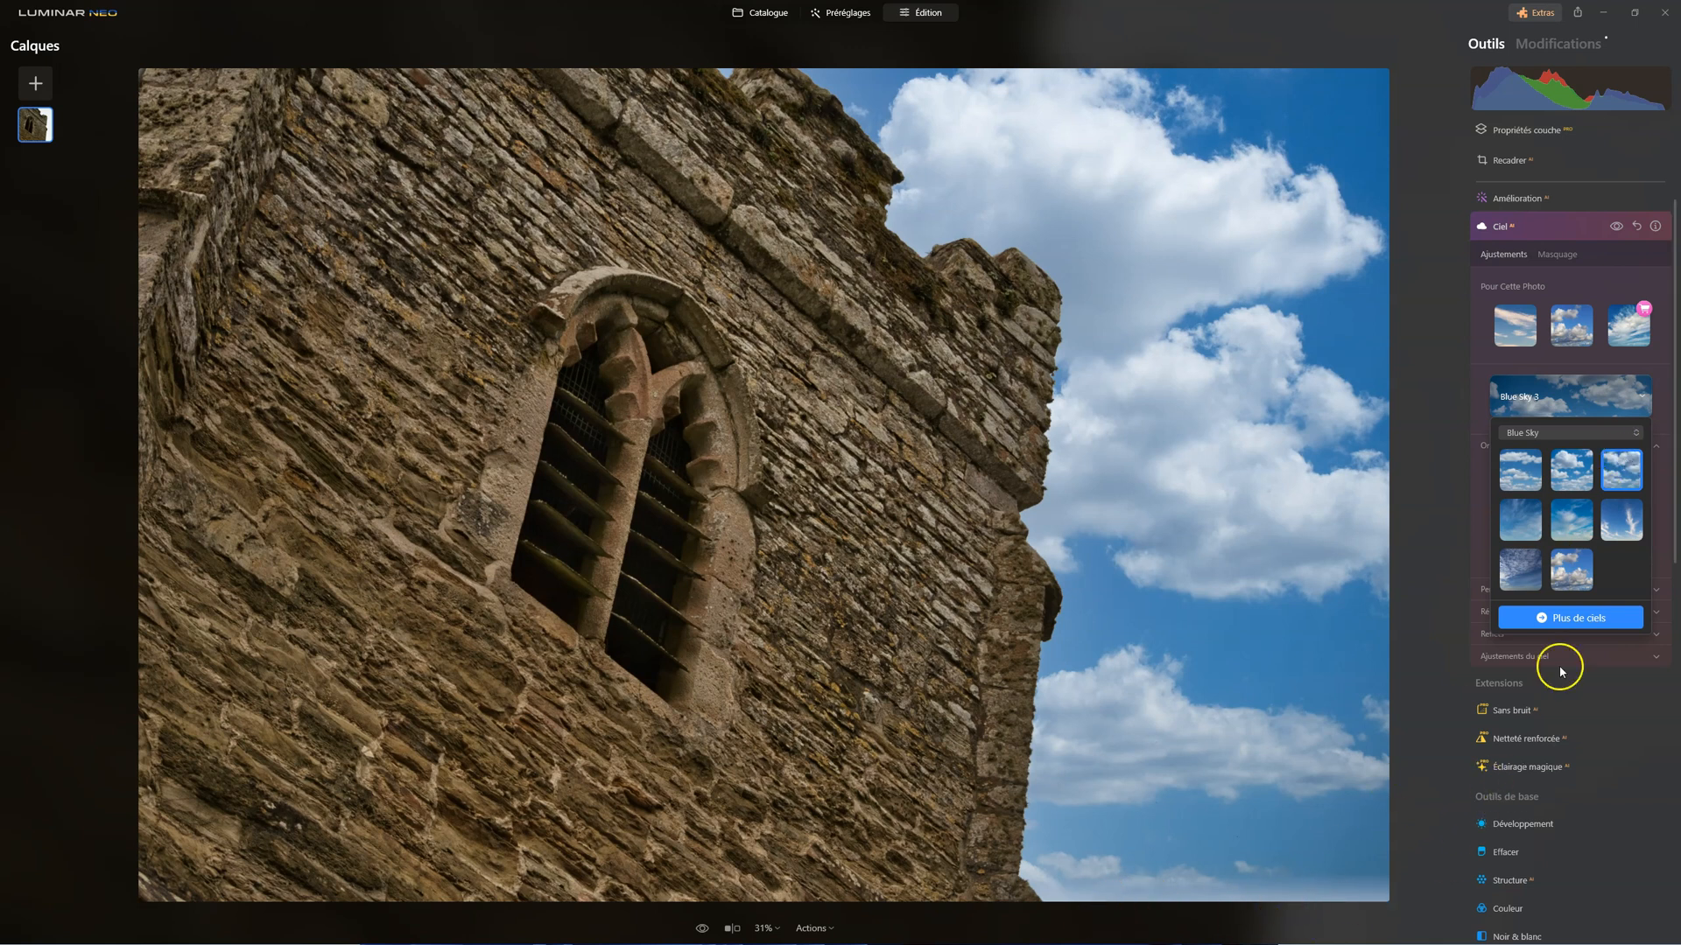
{"action": "left_click", "coordinate": [1548, 398]}
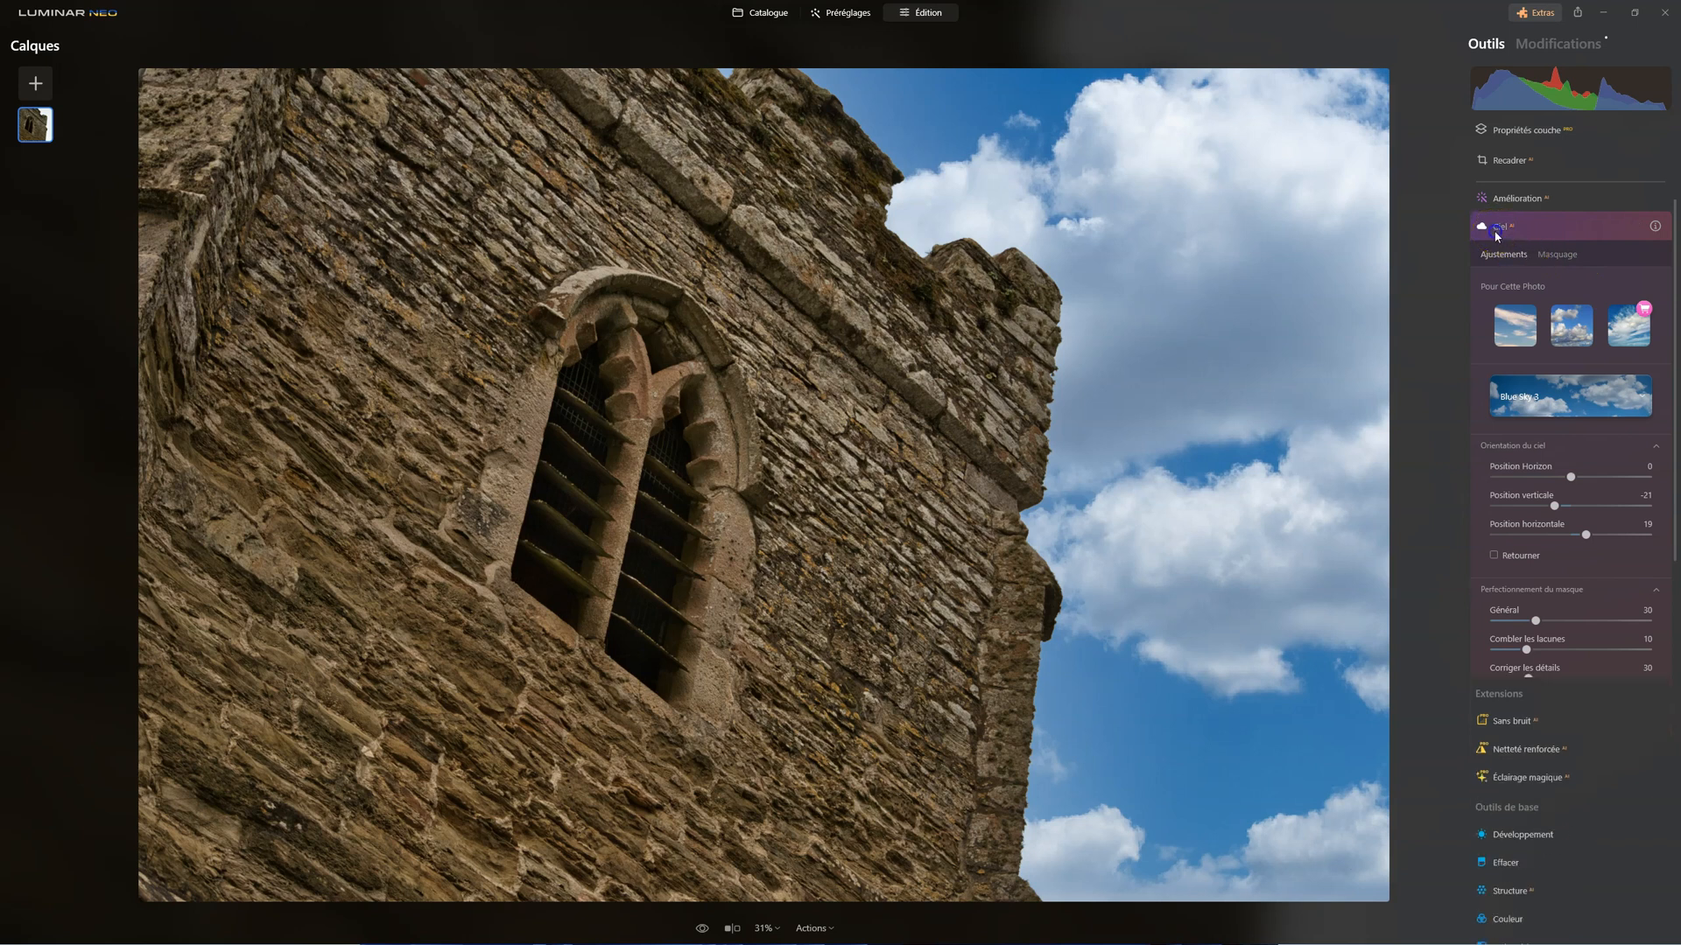
{"action": "left_click", "coordinate": [1496, 229]}
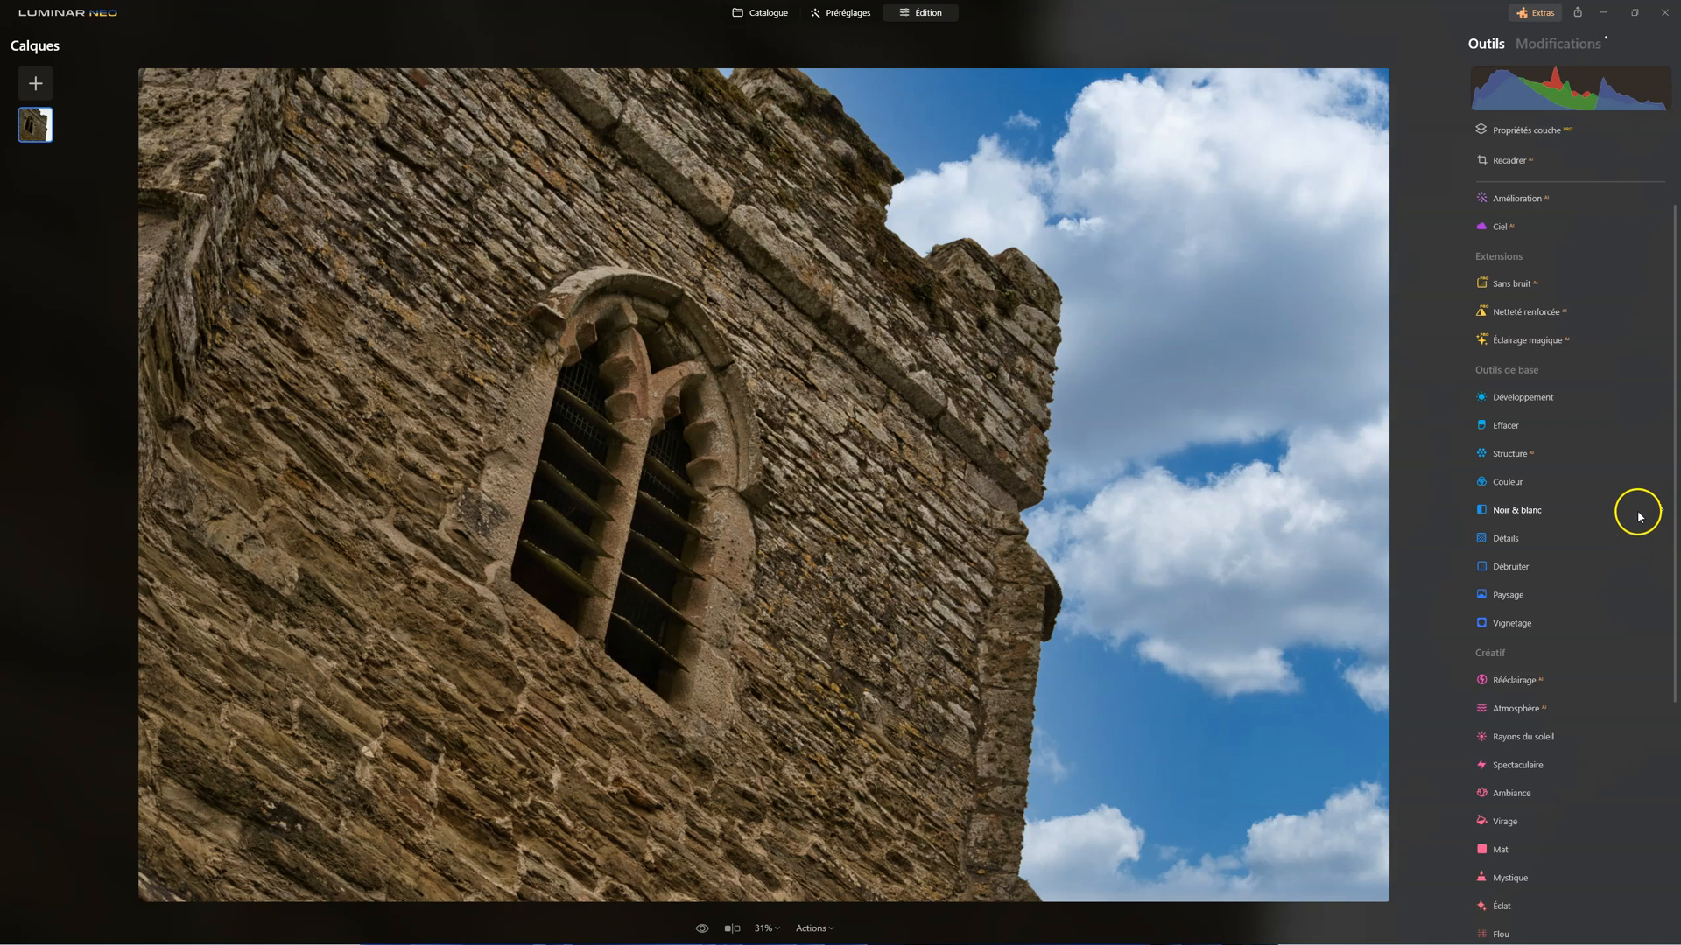
Select the sky with the AI mask in the Couleur tool
{"action": "left_click", "coordinate": [1516, 481]}
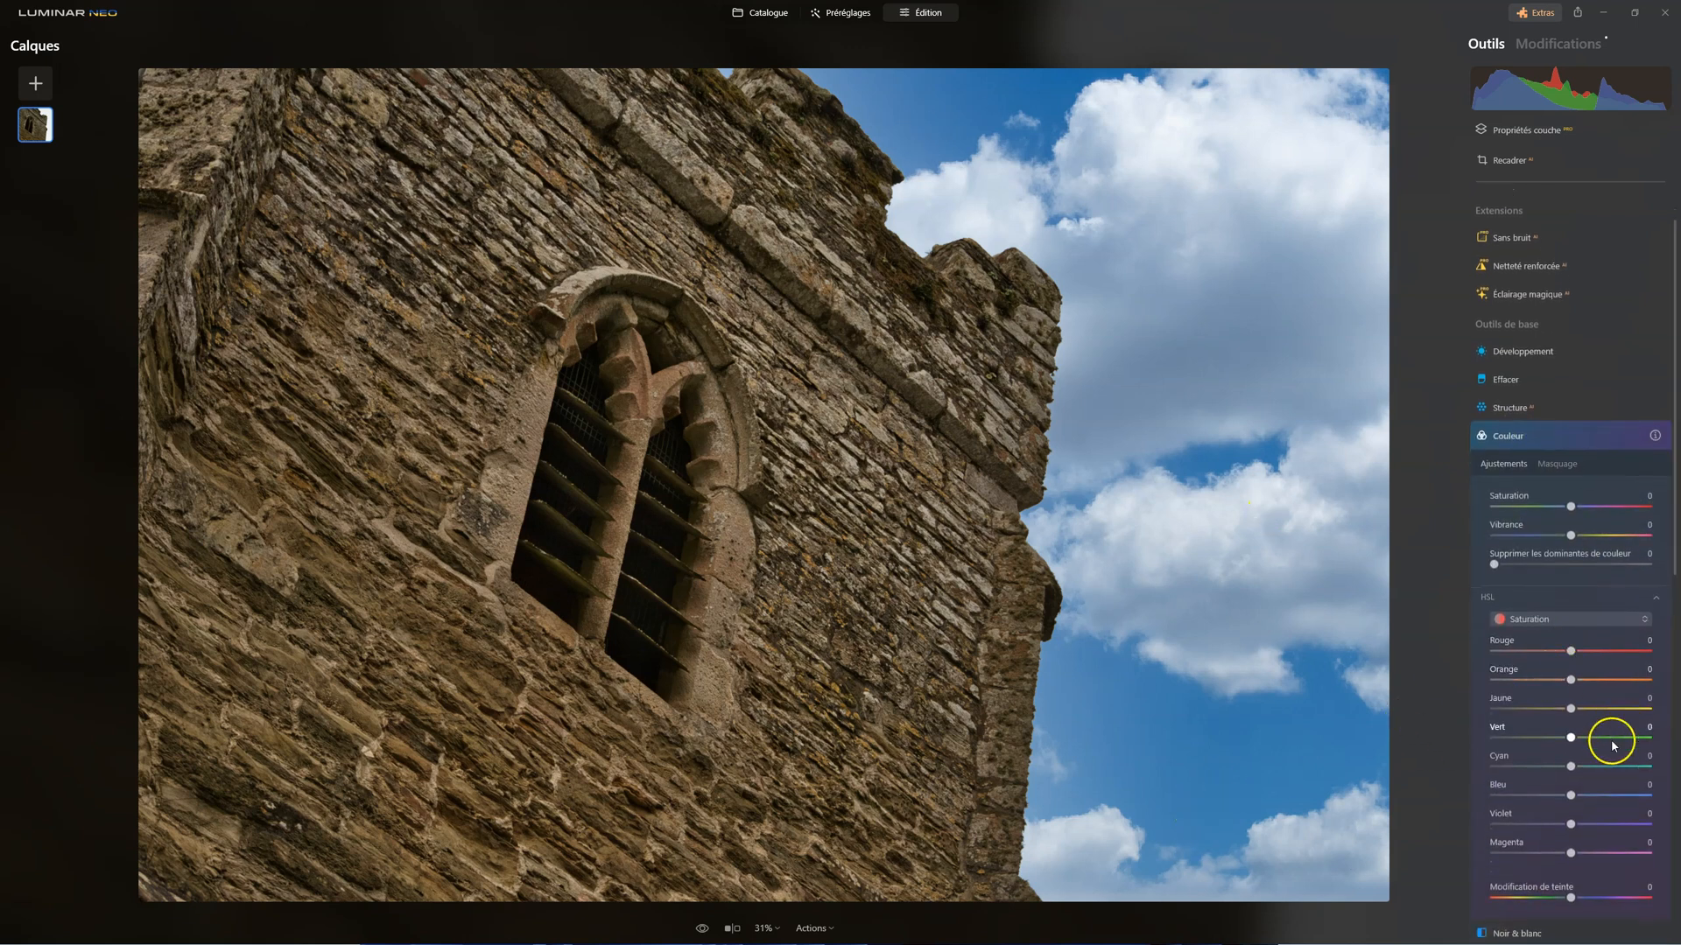
{"action": "left_click", "coordinate": [1558, 465]}
{"action": "left_click", "coordinate": [1514, 339]}
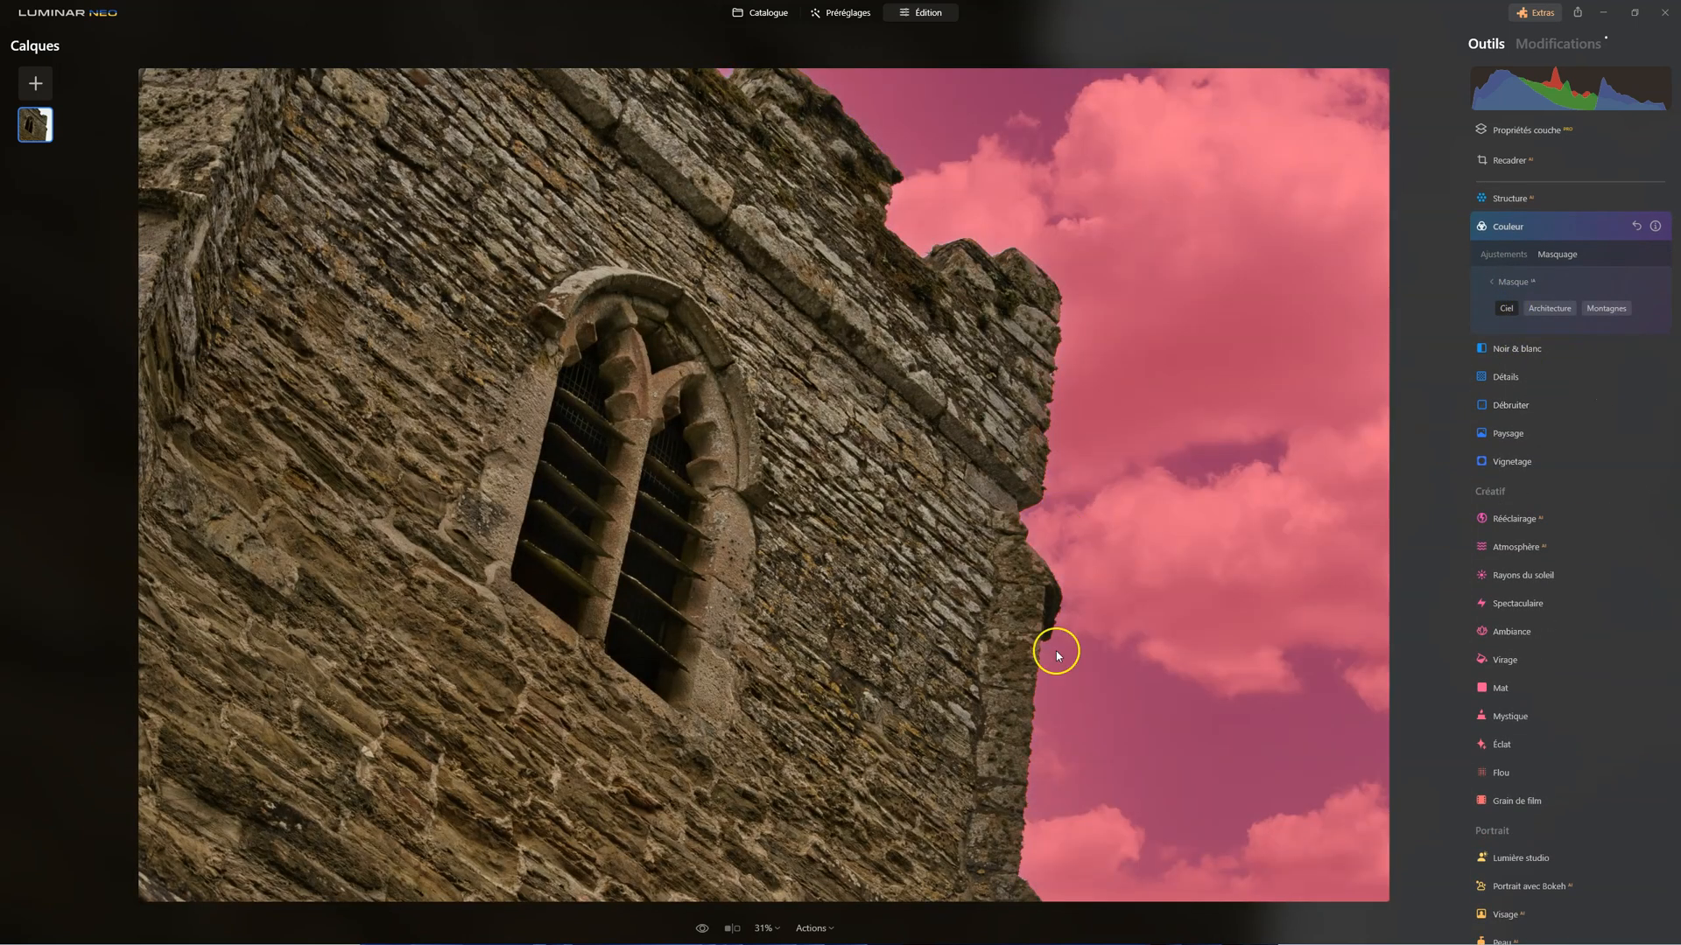
Reduce the saturation of the blues in the masked sky using the HSL adjustments of the Couleur tool
{"action": "left_click", "coordinate": [1502, 281]}
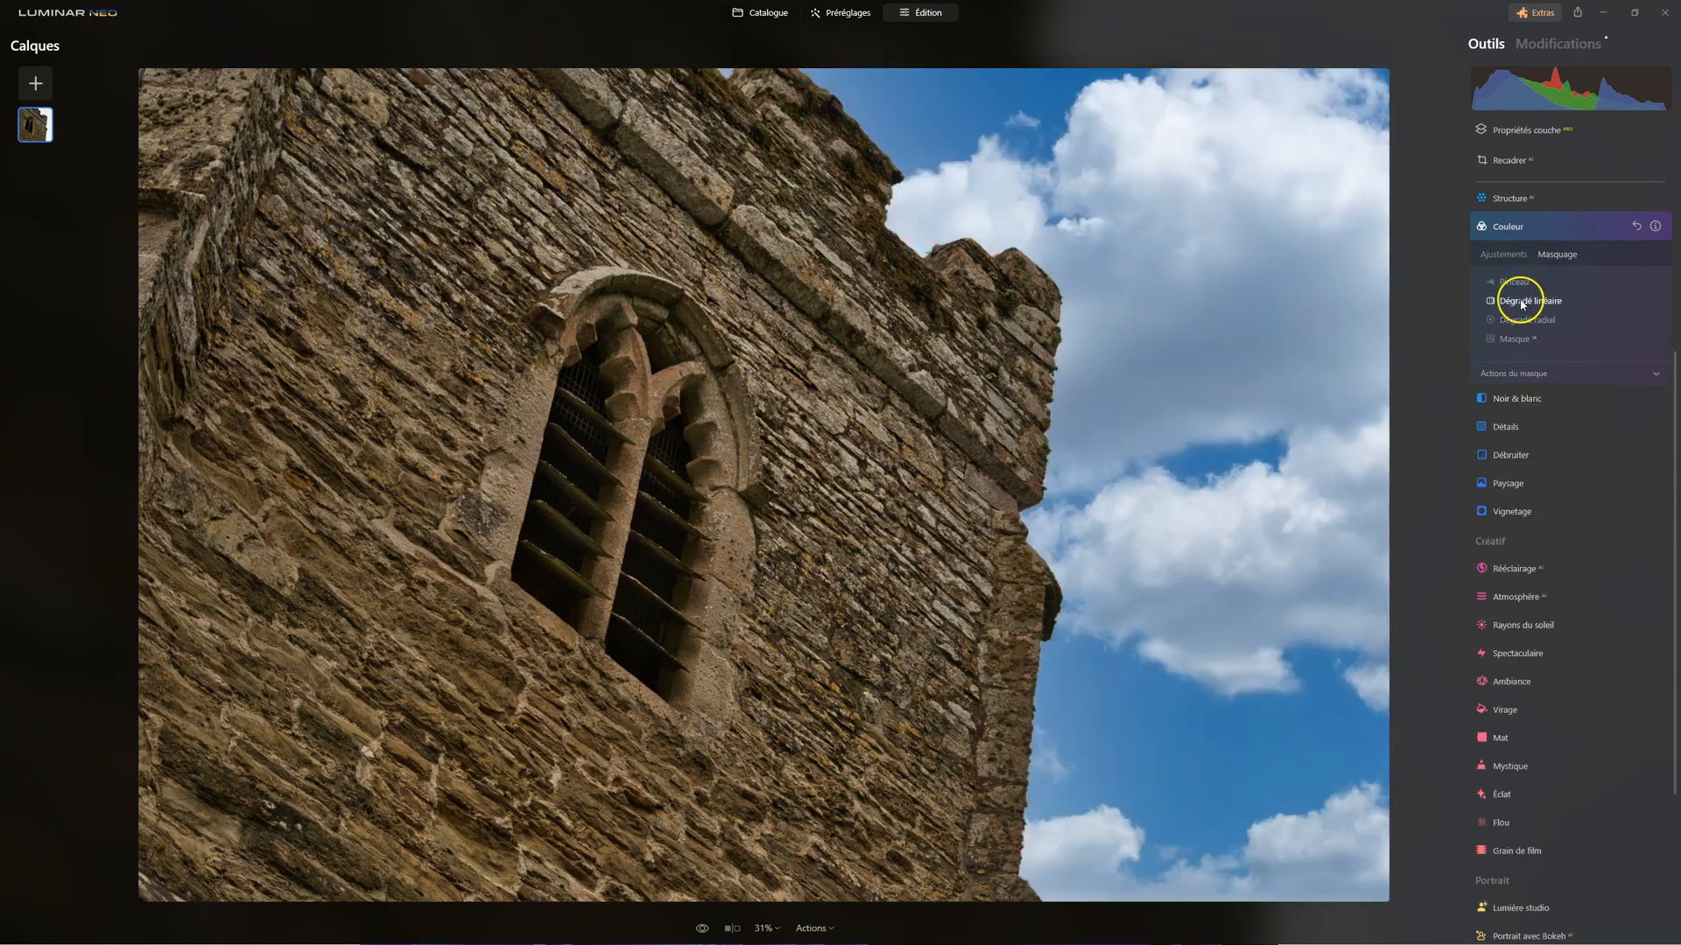
{"action": "left_click", "coordinate": [1503, 254]}
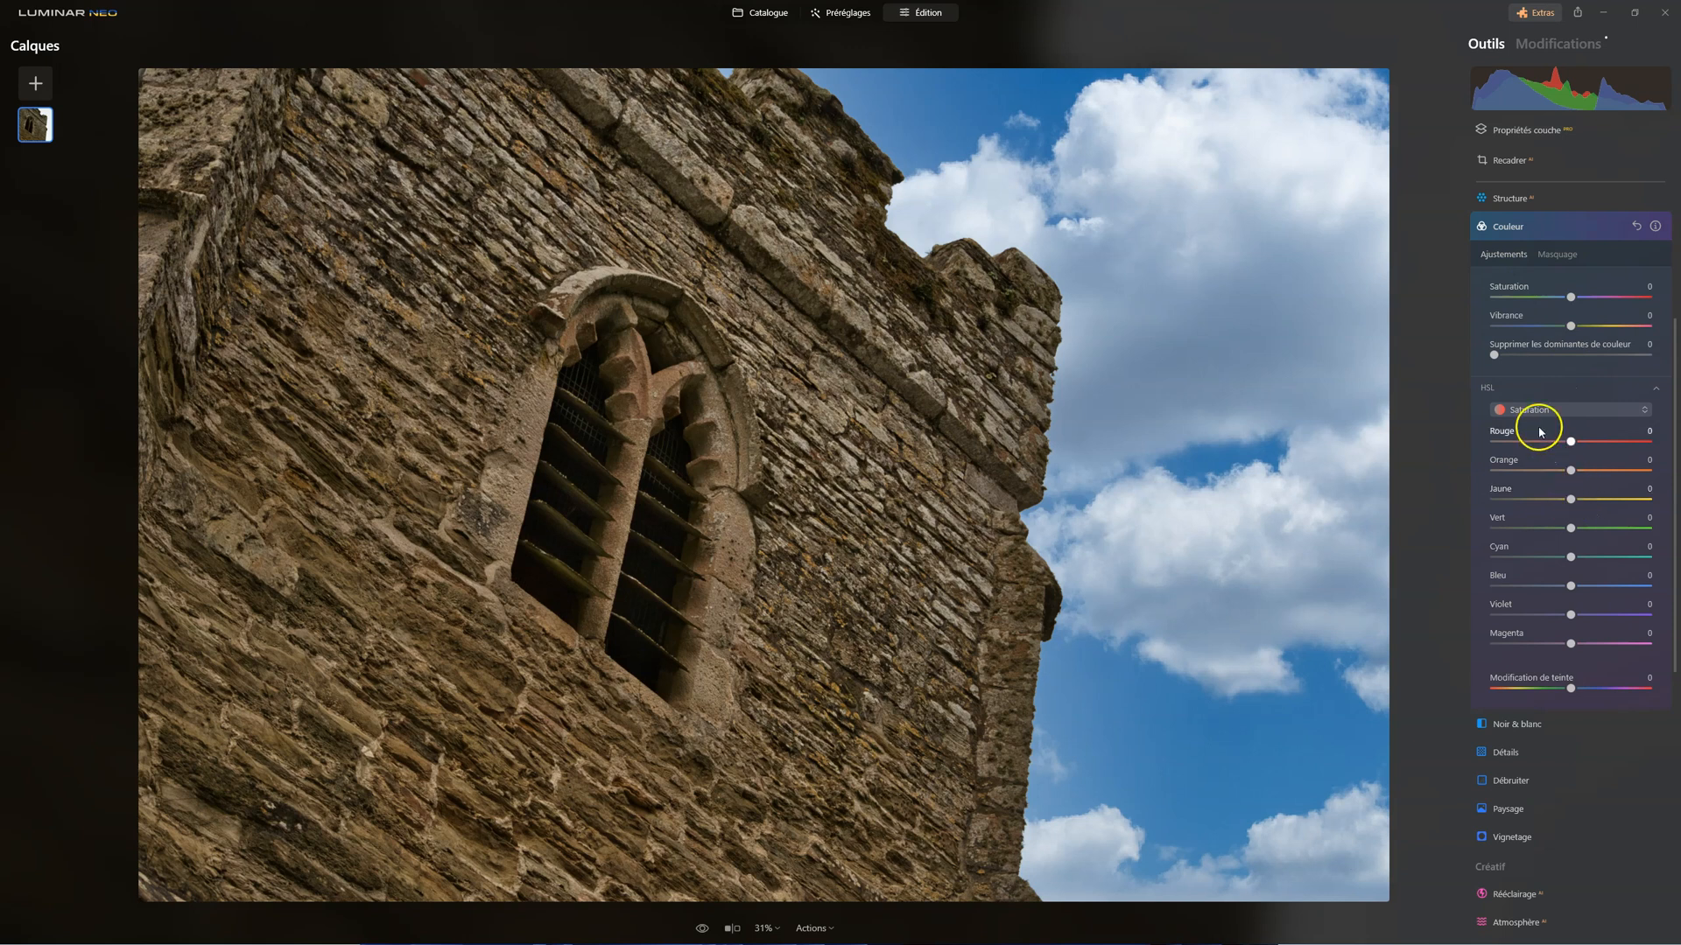
{"action": "left_click_drag", "start_coordinate": [1568, 587], "coordinate": [1536, 586]}
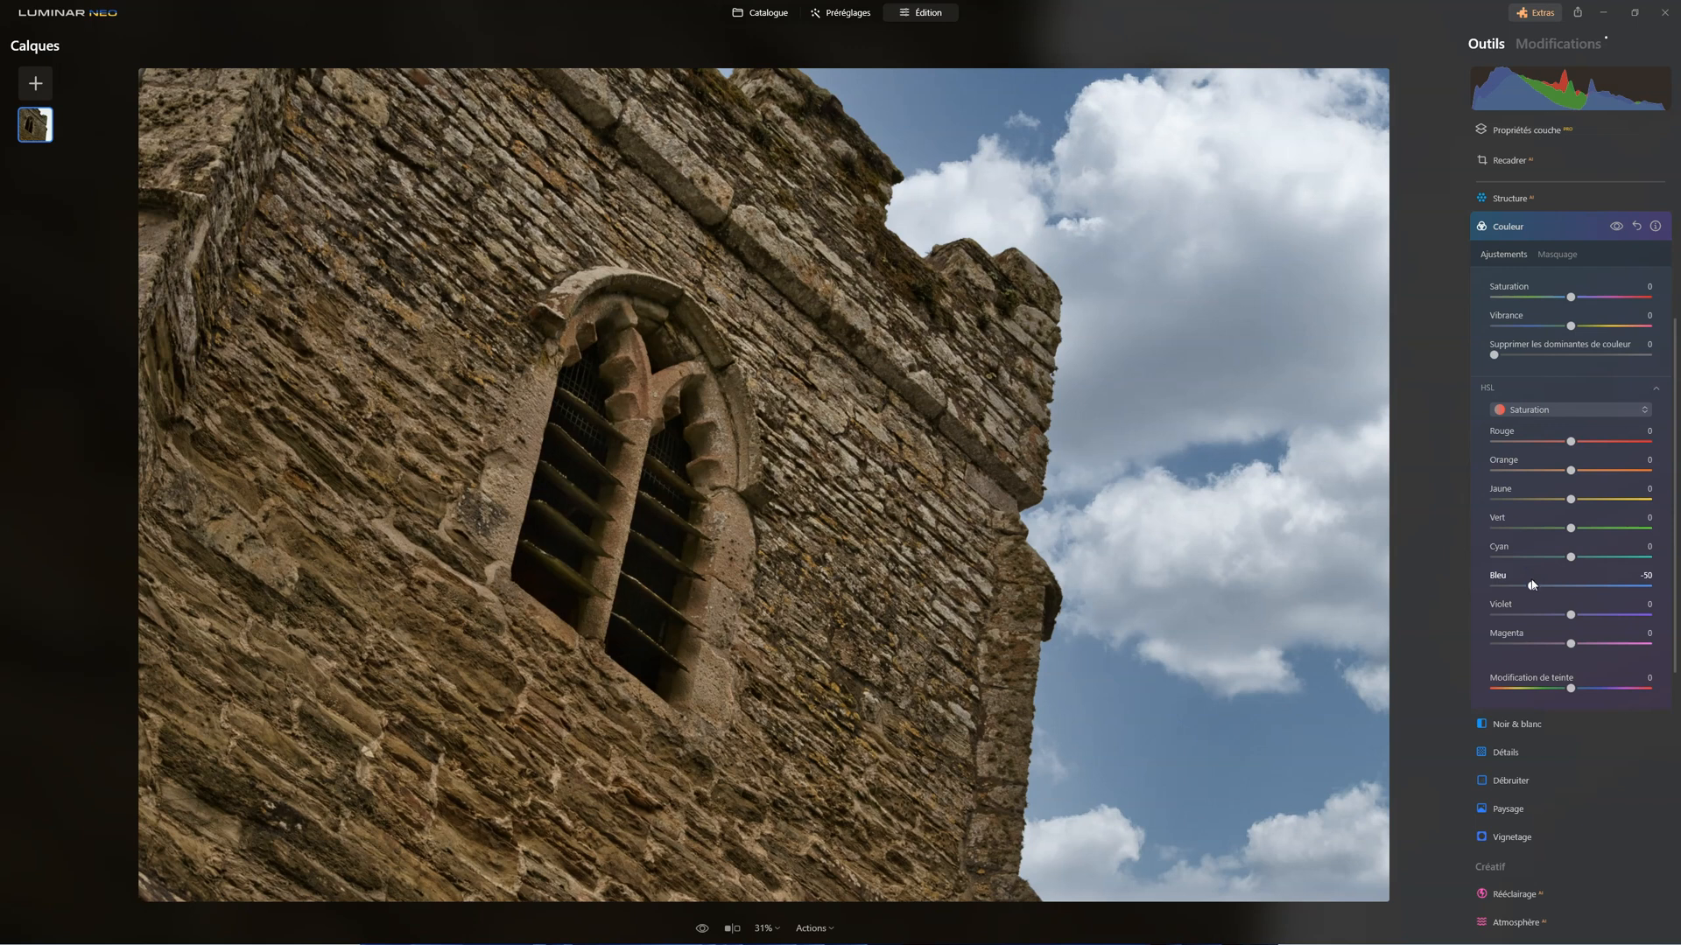
{"action": "left_click_drag", "start_coordinate": [1536, 587], "coordinate": [1542, 587]}
{"action": "left_click", "coordinate": [1519, 228]}
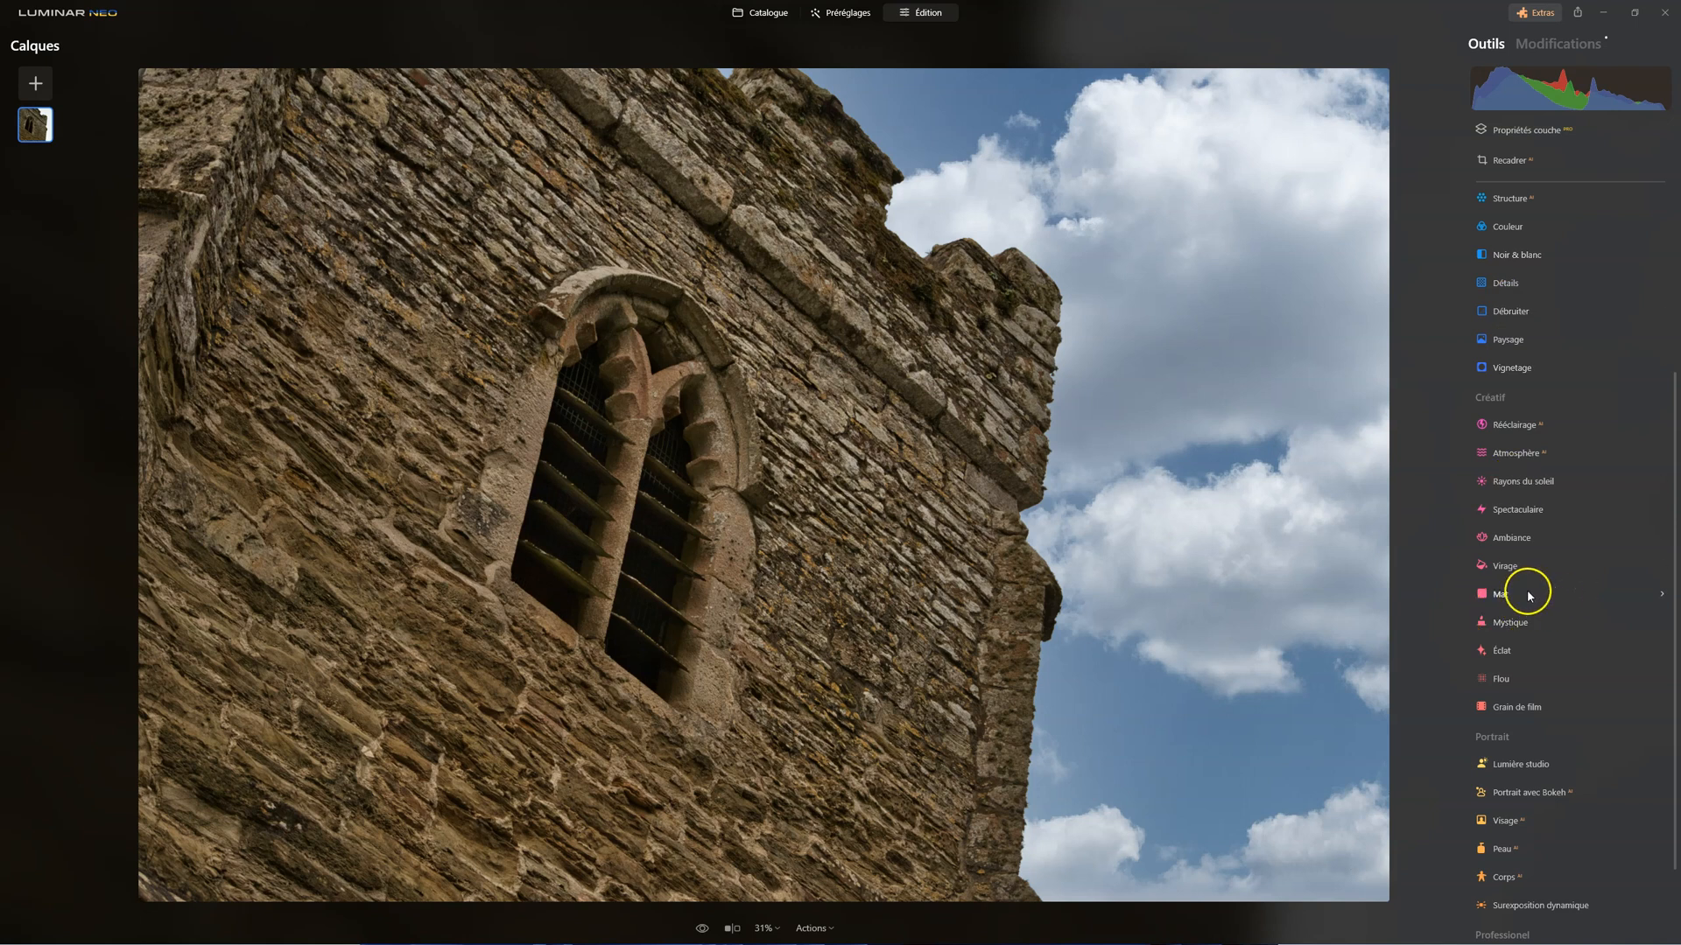
Apply the Paysage adjustments with Réduire la brume at 17 and Heure dorée at 21
{"action": "left_click", "coordinate": [1520, 341]}
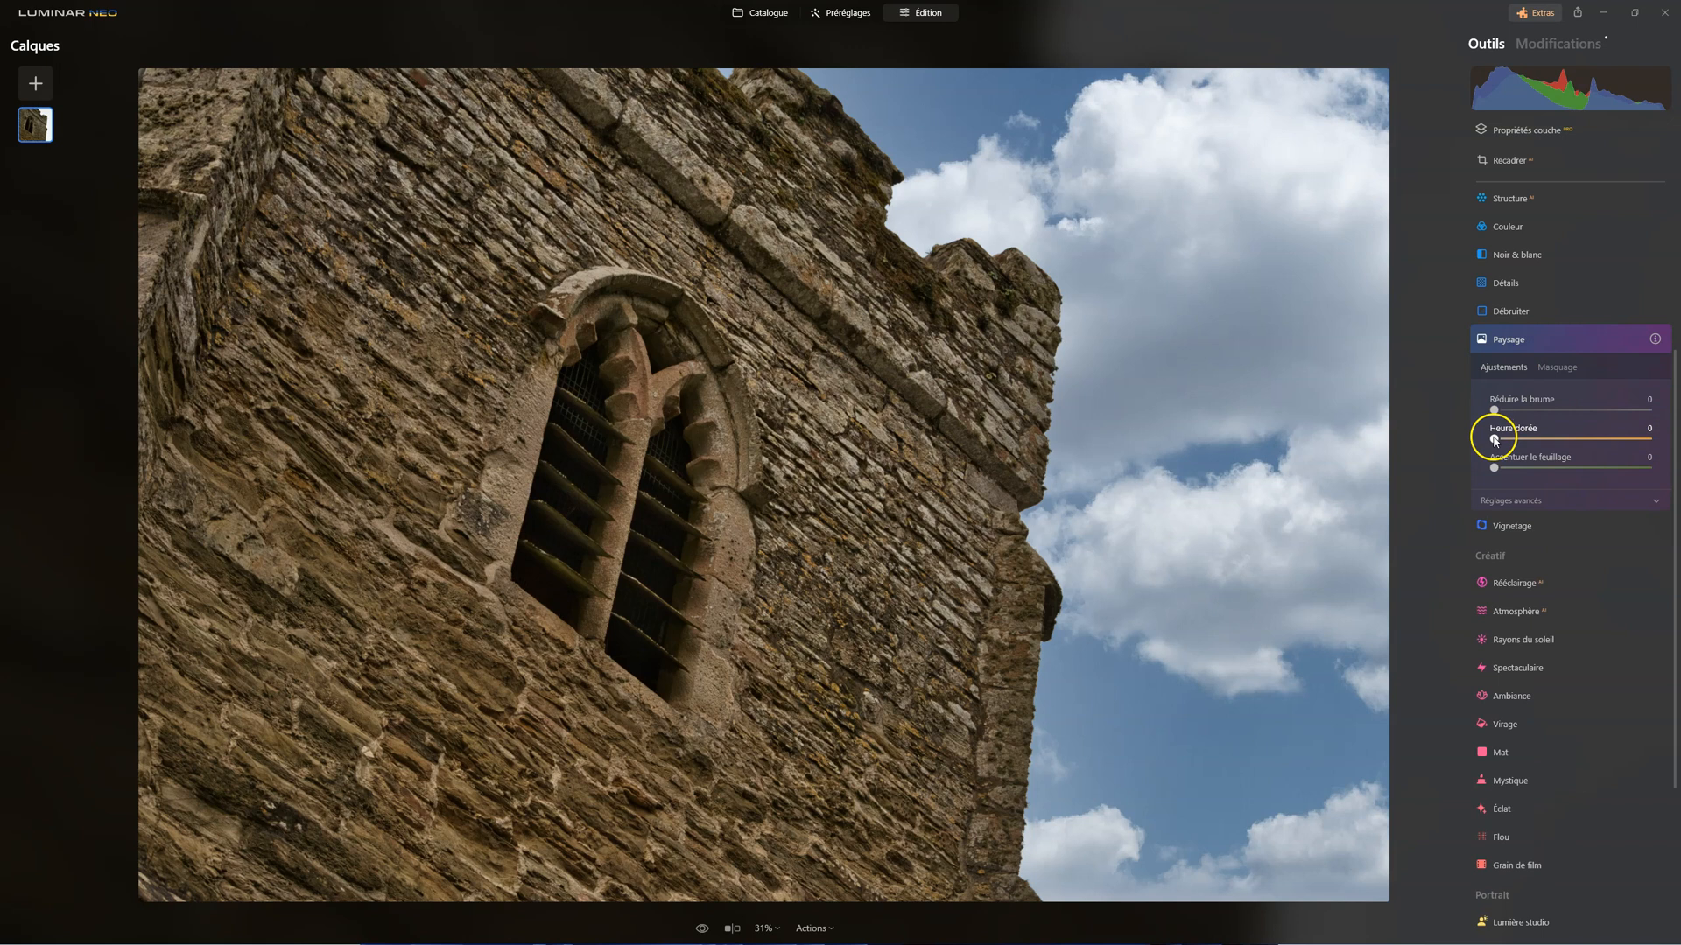
{"action": "mouse_move", "coordinate": [1533, 437]}
{"action": "left_mouse_down"}
{"action": "mouse_move", "coordinate": [1564, 438]}
{"action": "mouse_move", "coordinate": [1497, 432]}
{"action": "mouse_move", "coordinate": [1534, 433]}
{"action": "left_mouse_up"}
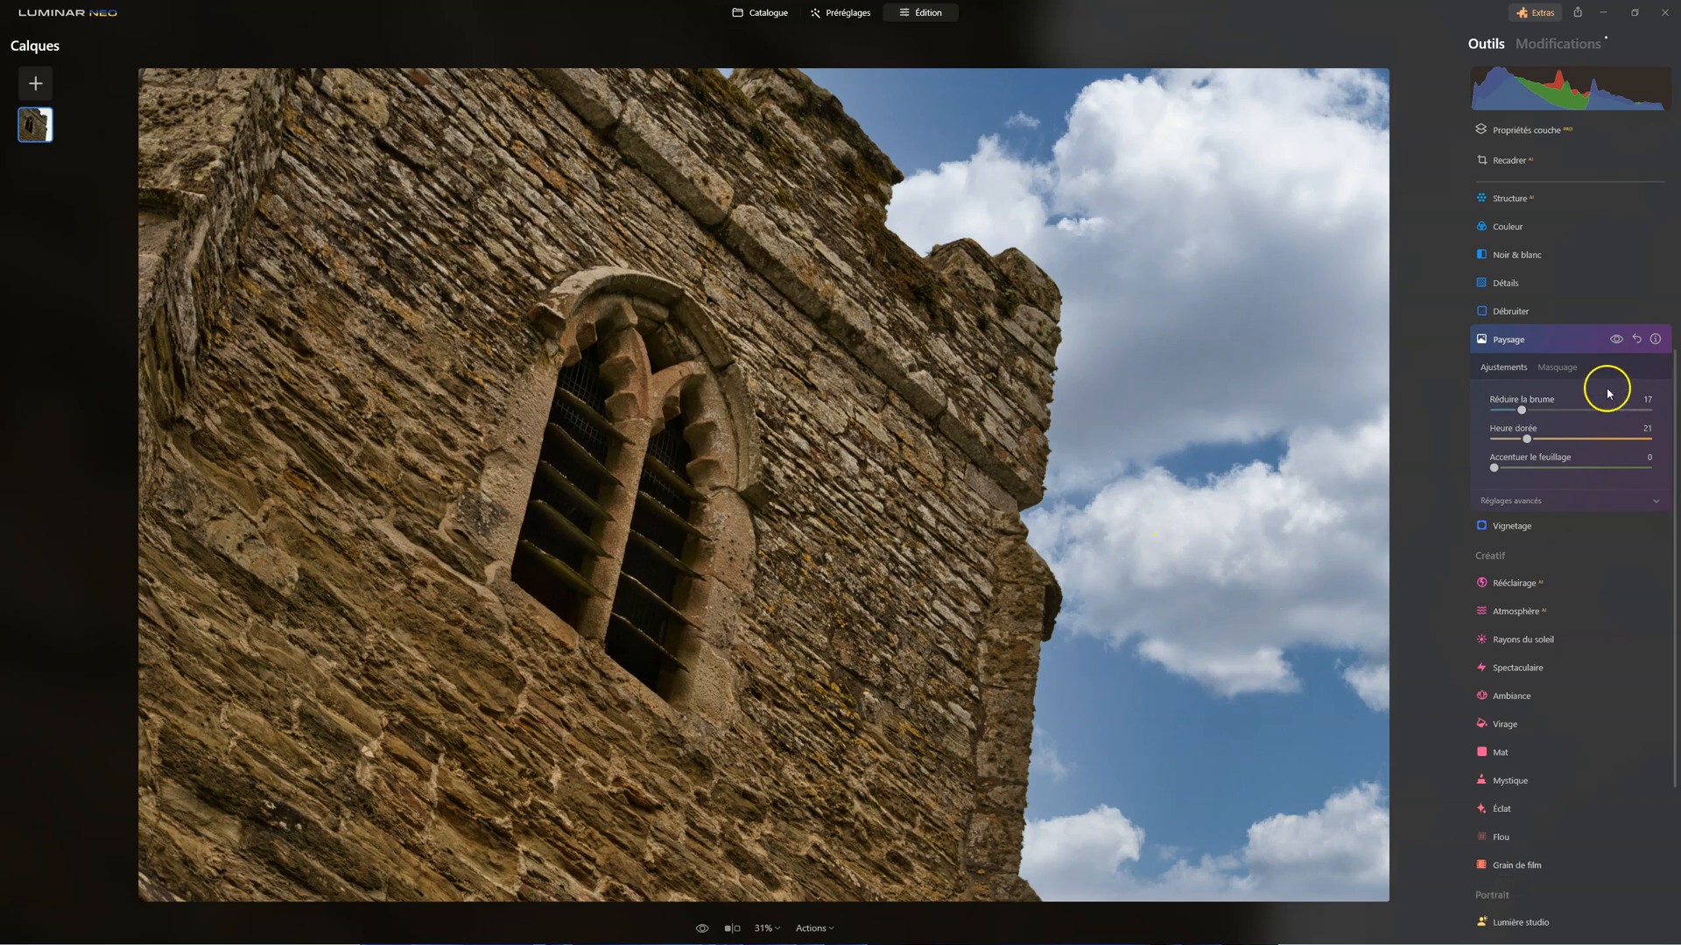
{"action": "left_click", "coordinate": [1524, 349]}
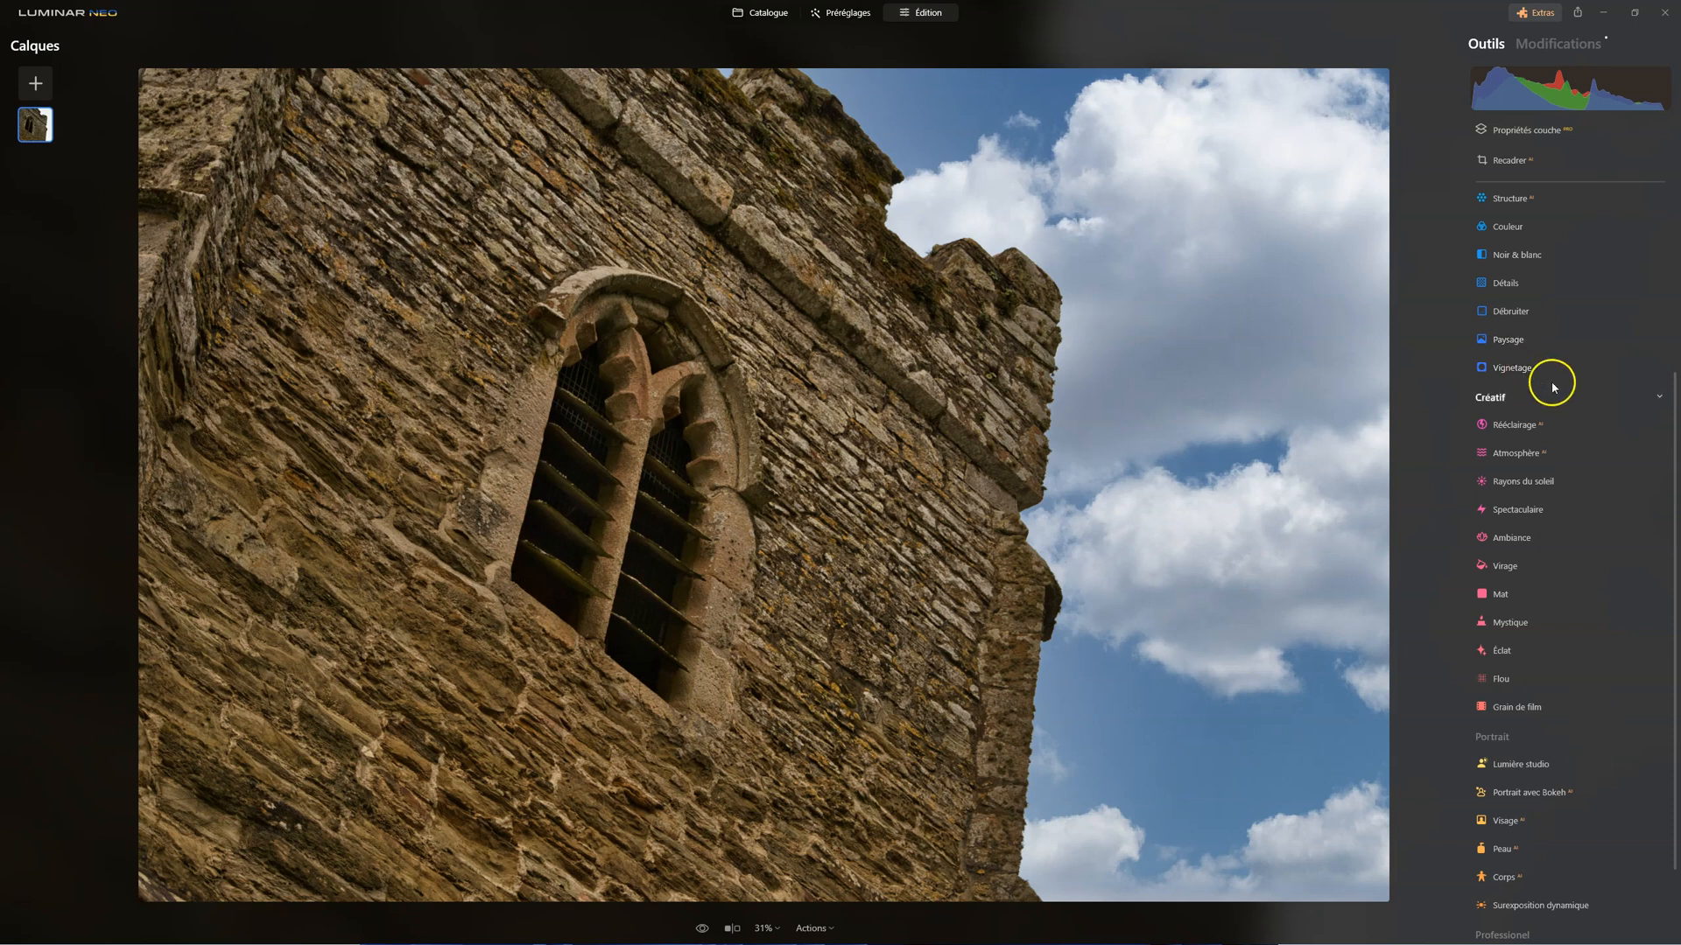
Compare the edited photo with the original
{"action": "left_click", "coordinate": [703, 927]}
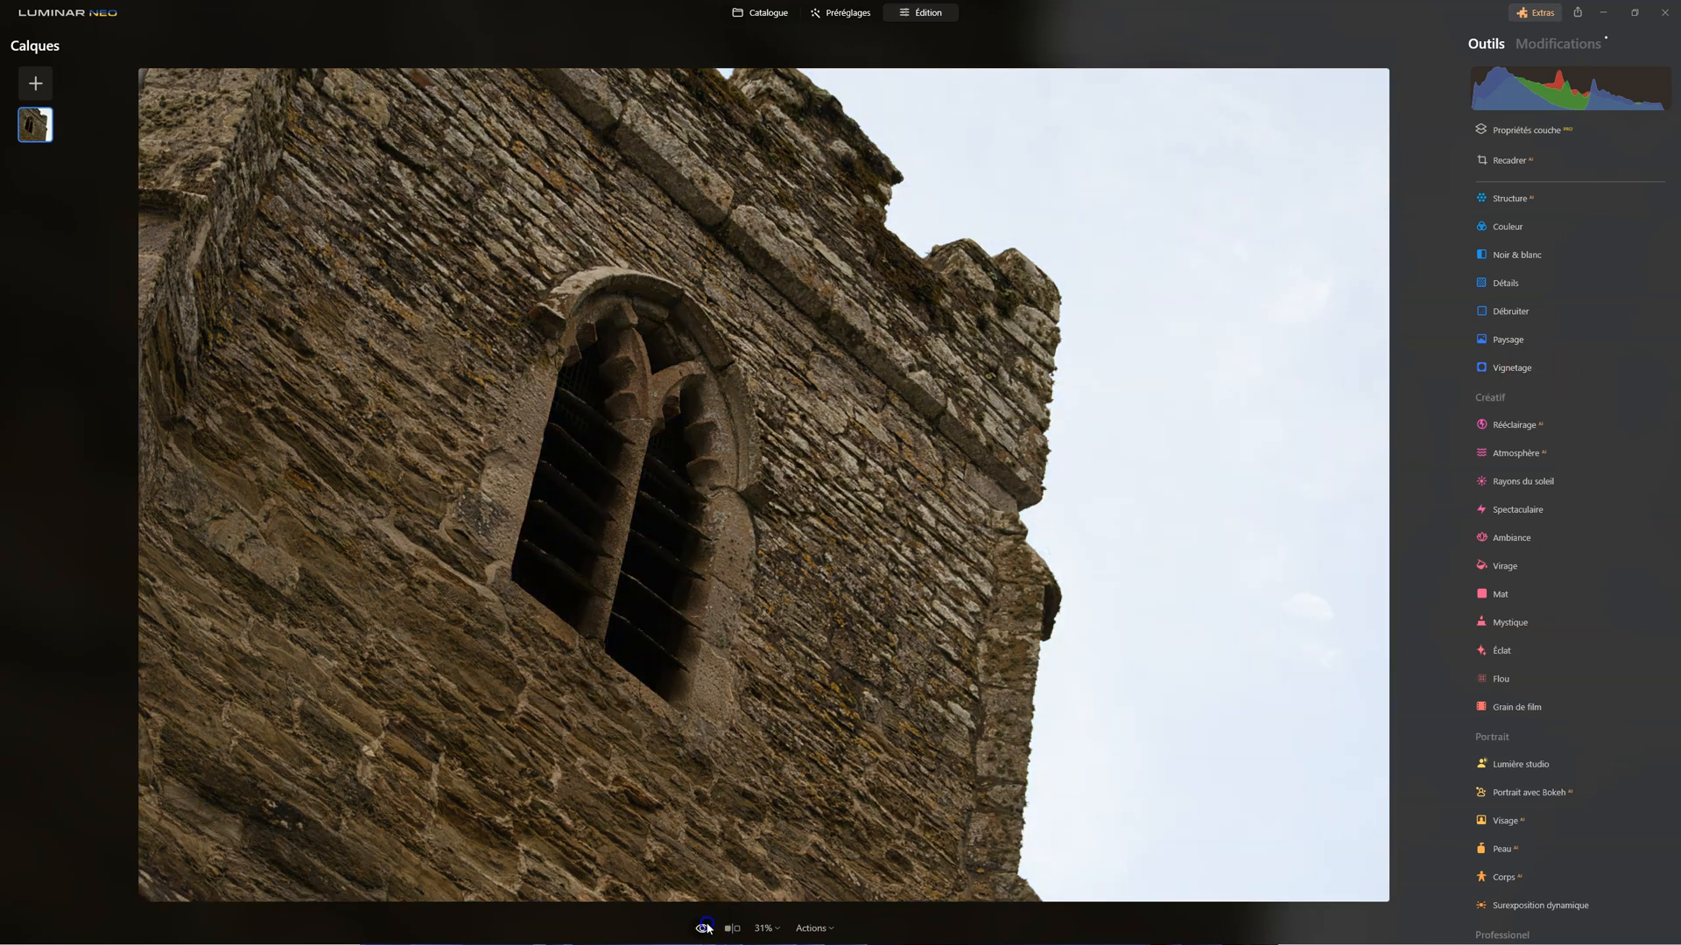
{"action": "left_click", "coordinate": [706, 927]}
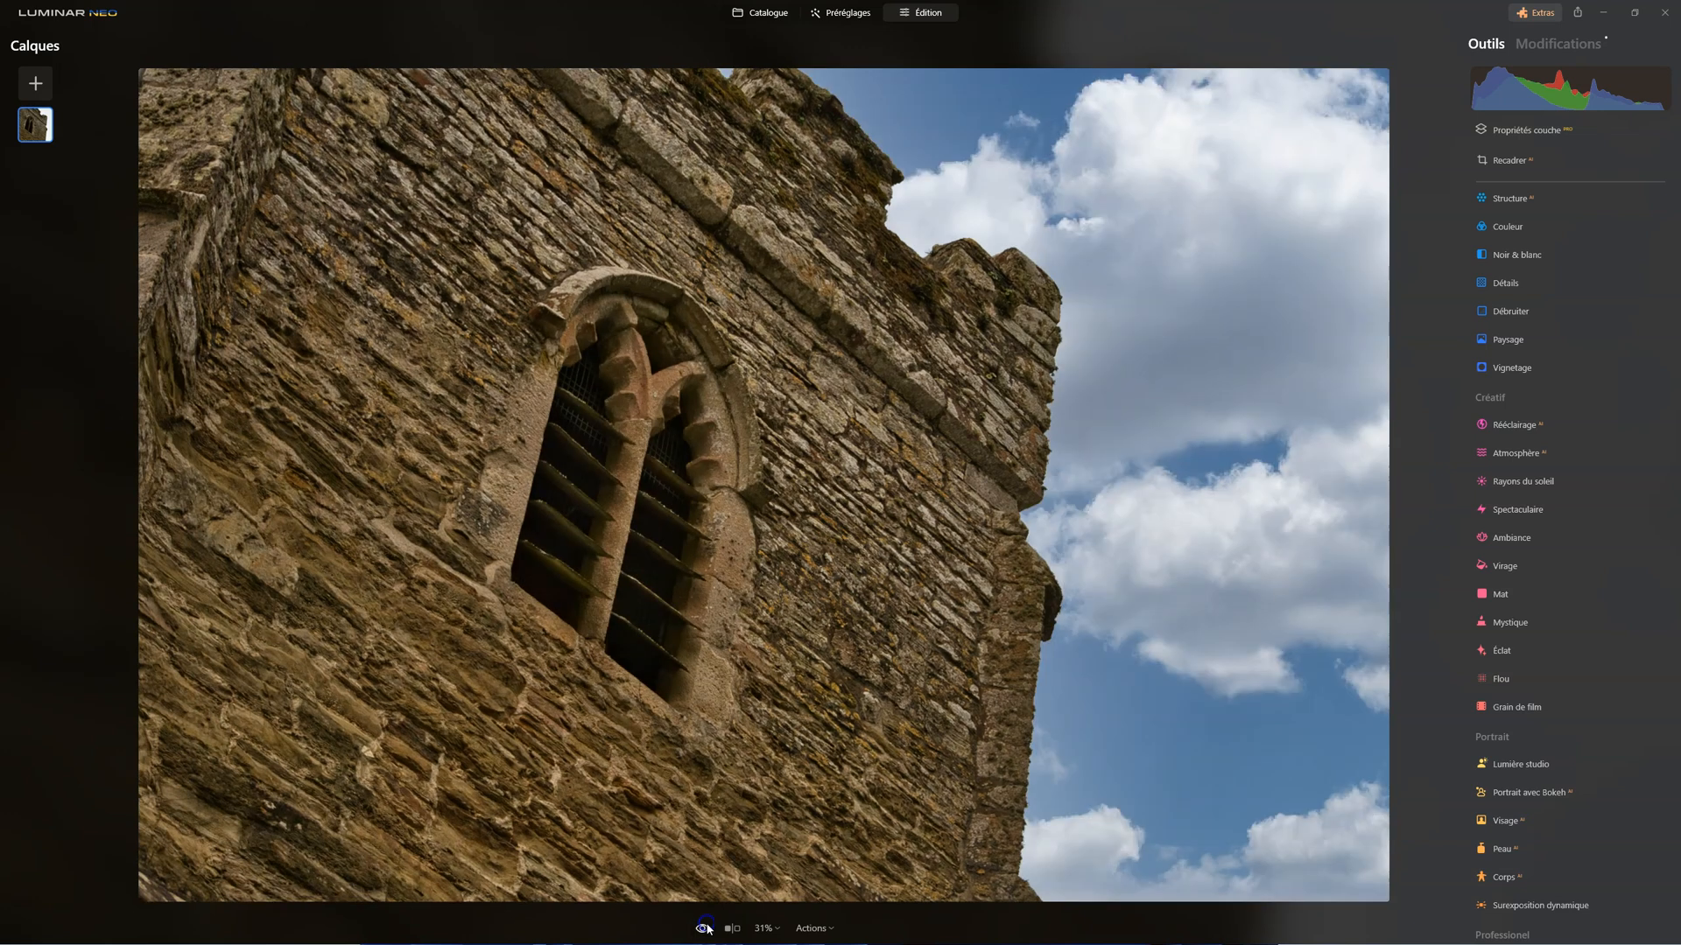
{"action": "left_click", "coordinate": [705, 928]}
{"action": "left_click", "coordinate": [706, 928]}
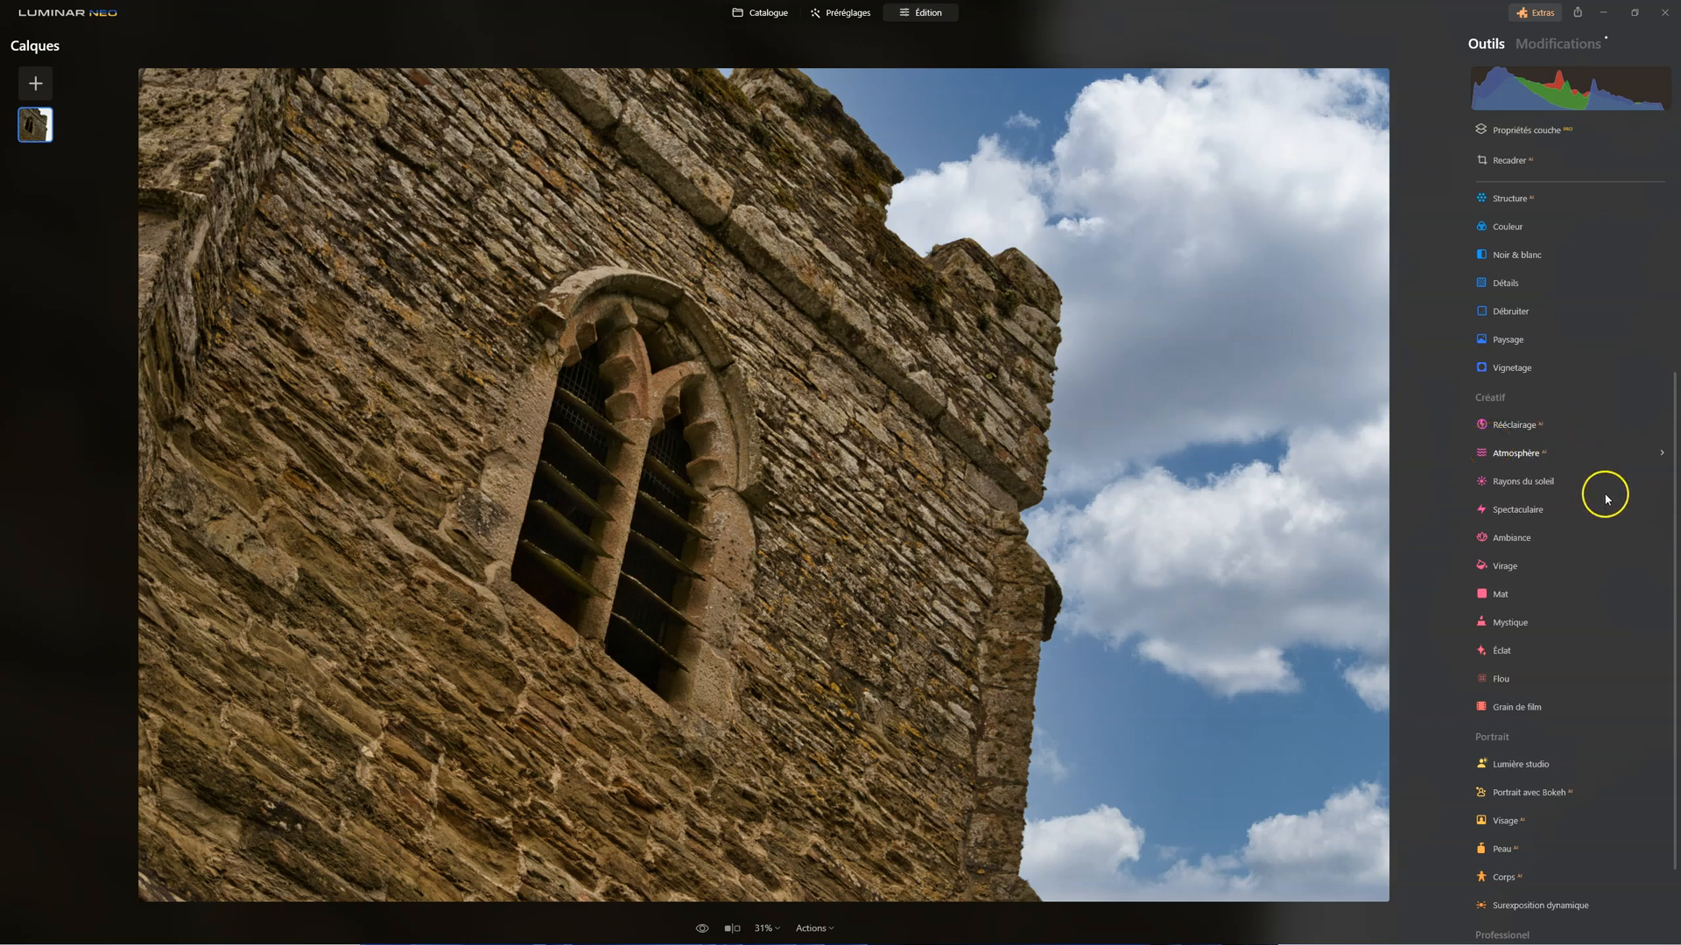
Add a vignette centred on the tower window with Quantité -69, Taille 0, Progressivité 100 and Lumière interne 54
{"action": "left_click", "coordinate": [1531, 368]}
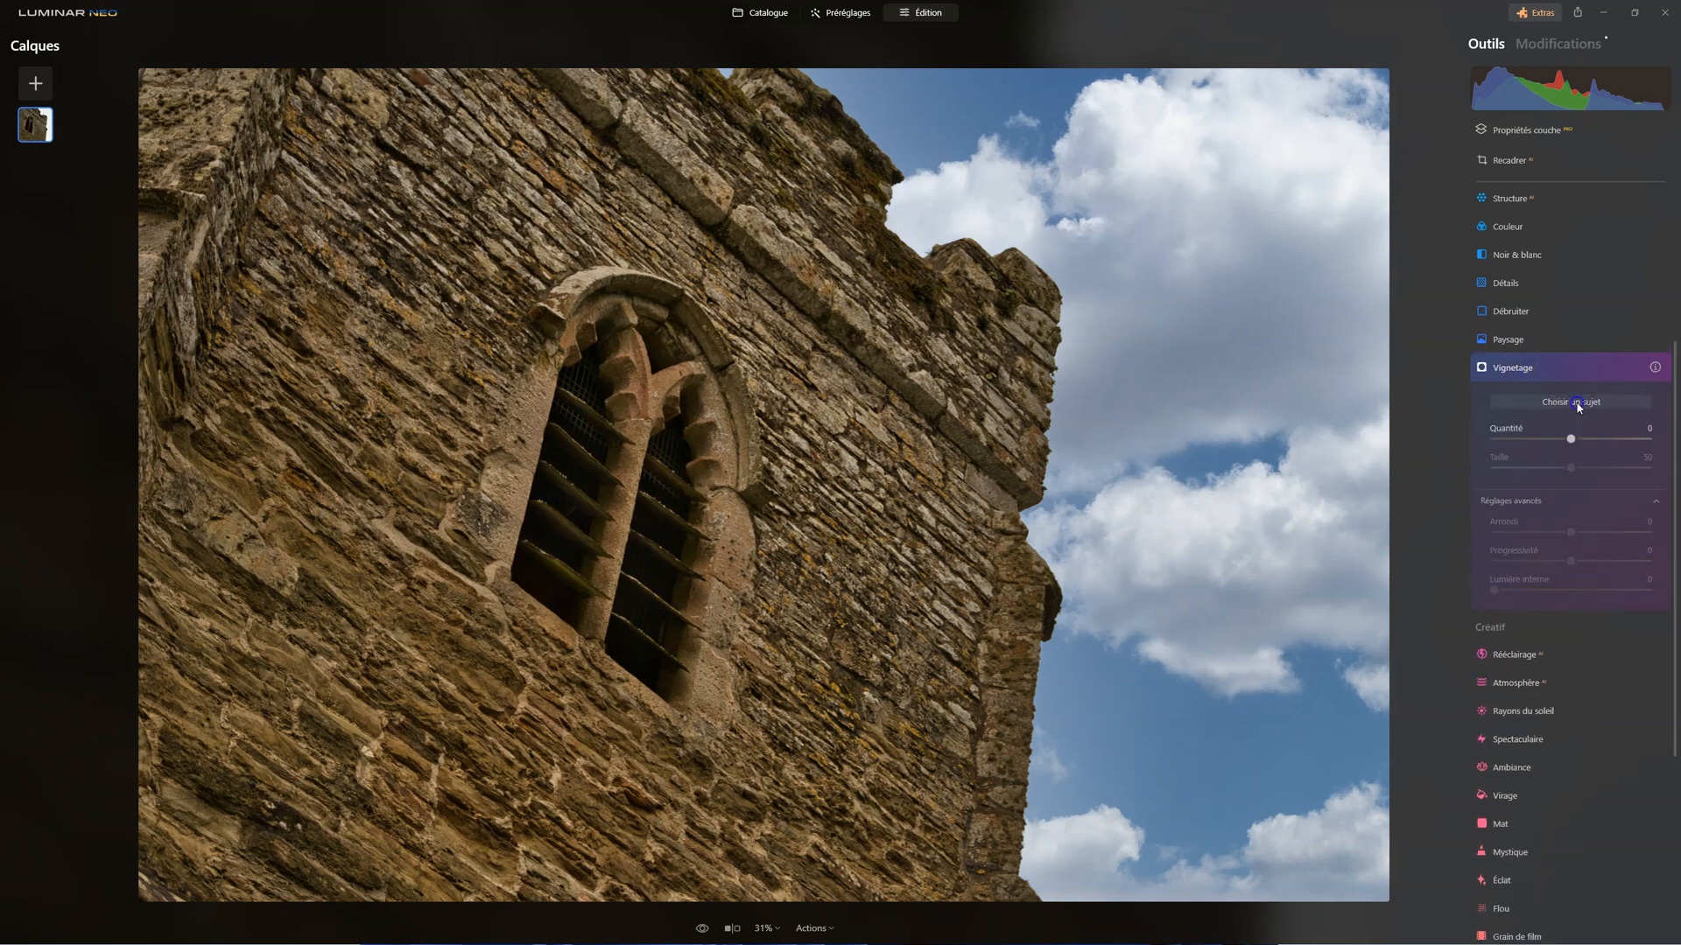
{"action": "left_click", "coordinate": [1578, 404]}
{"action": "left_click_drag", "start_coordinate": [1570, 439], "coordinate": [1464, 476]}
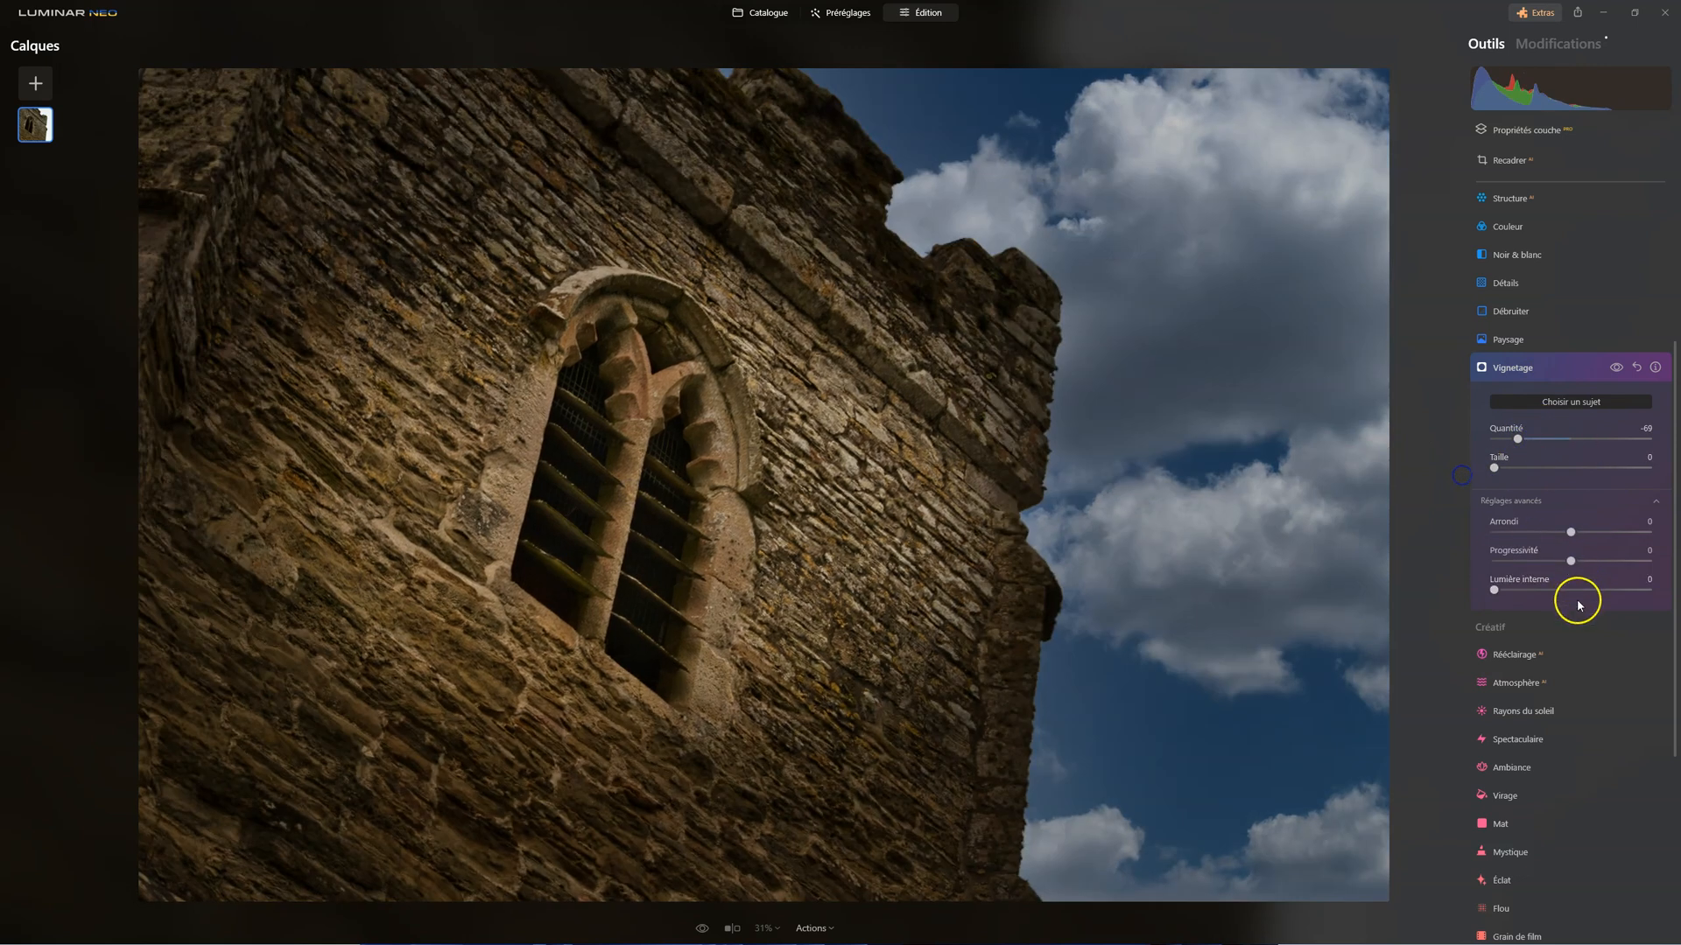
{"action": "left_click_drag", "start_coordinate": [1493, 589], "coordinate": [1675, 568]}
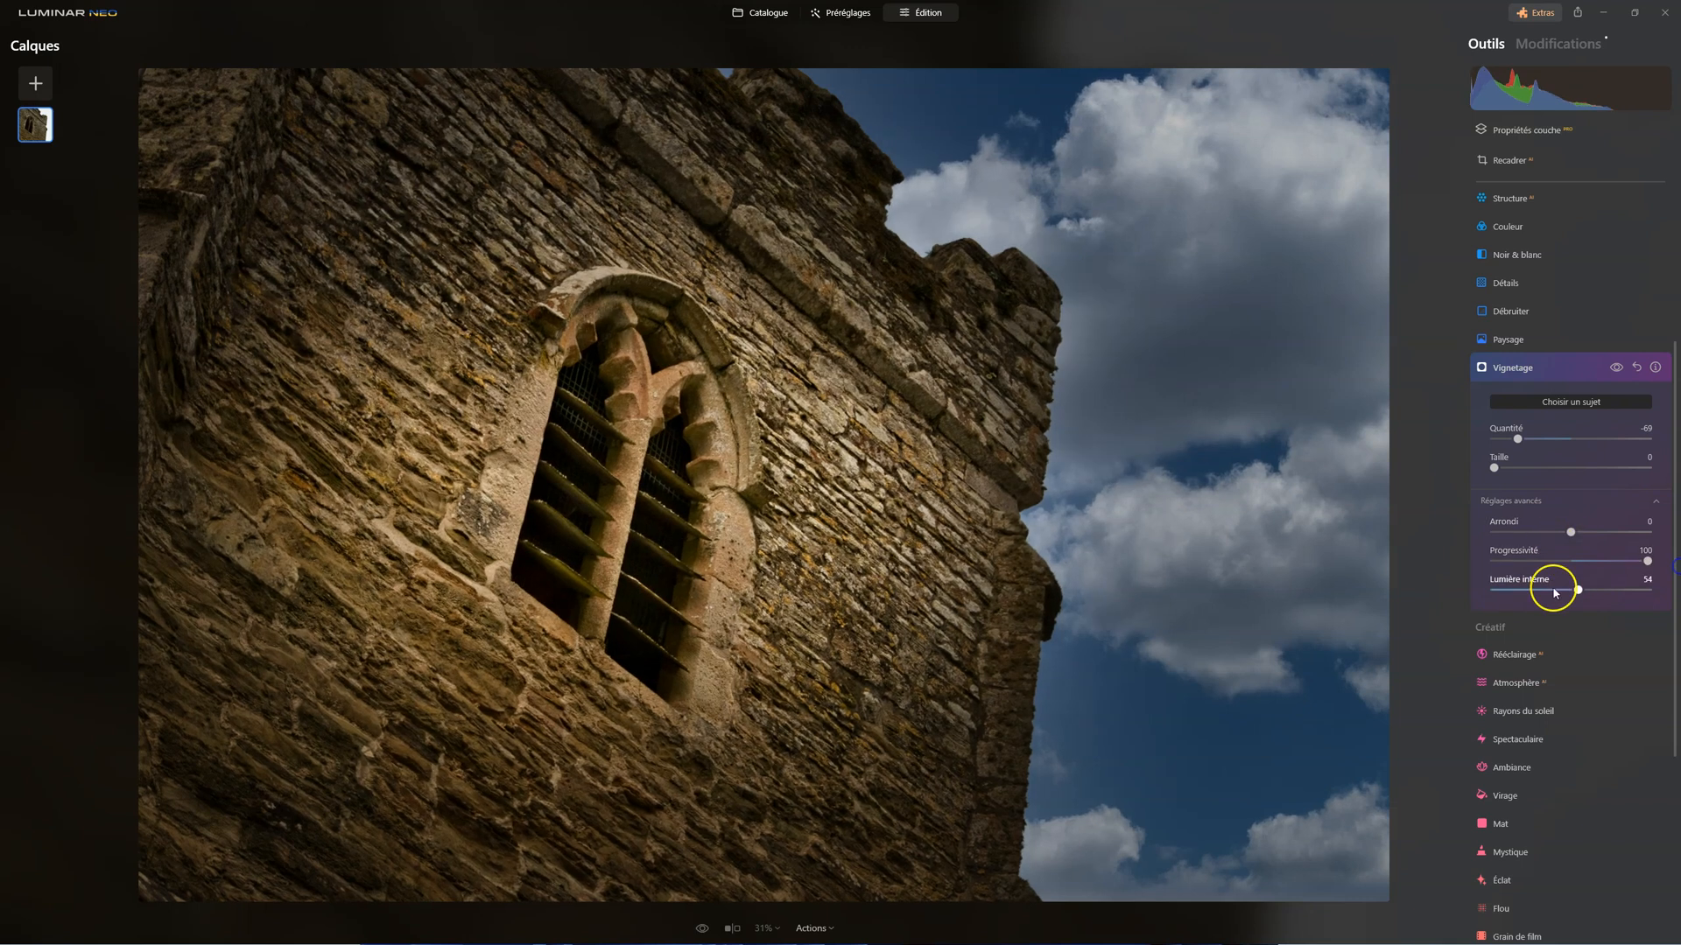
Soften the vignette by easing Quantité to slightly weaker than -40 and setting Lumière interne to 21
{"action": "left_click_drag", "start_coordinate": [1523, 447], "coordinate": [1541, 440]}
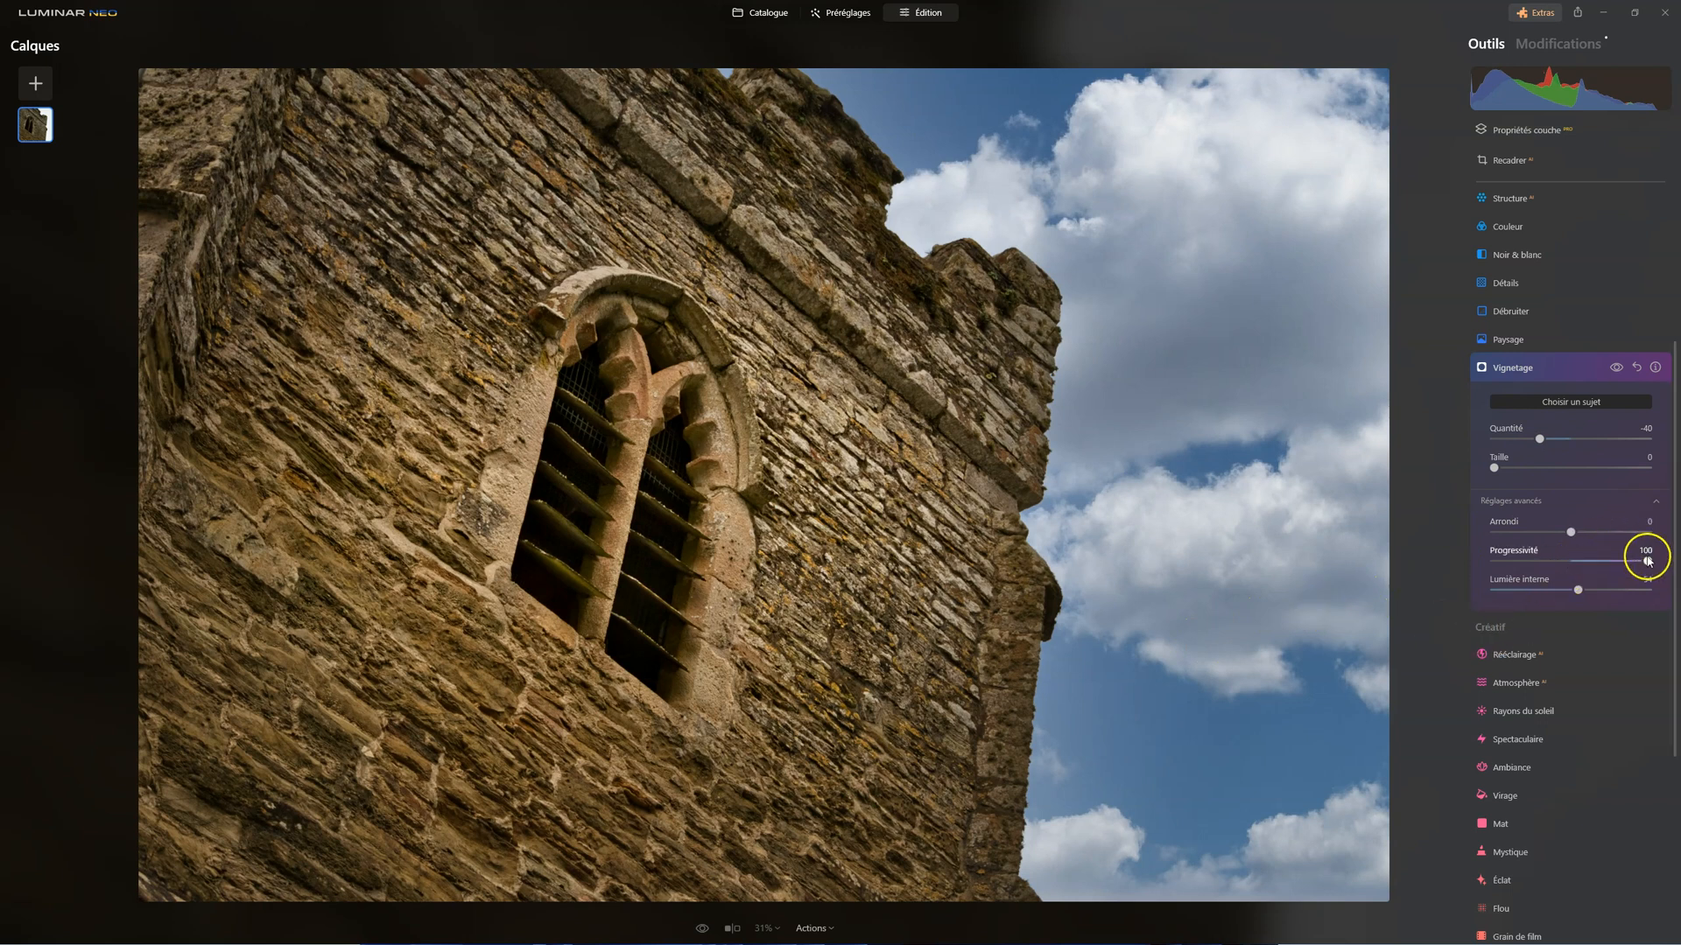
{"action": "left_click_drag", "start_coordinate": [1577, 590], "coordinate": [1528, 591]}
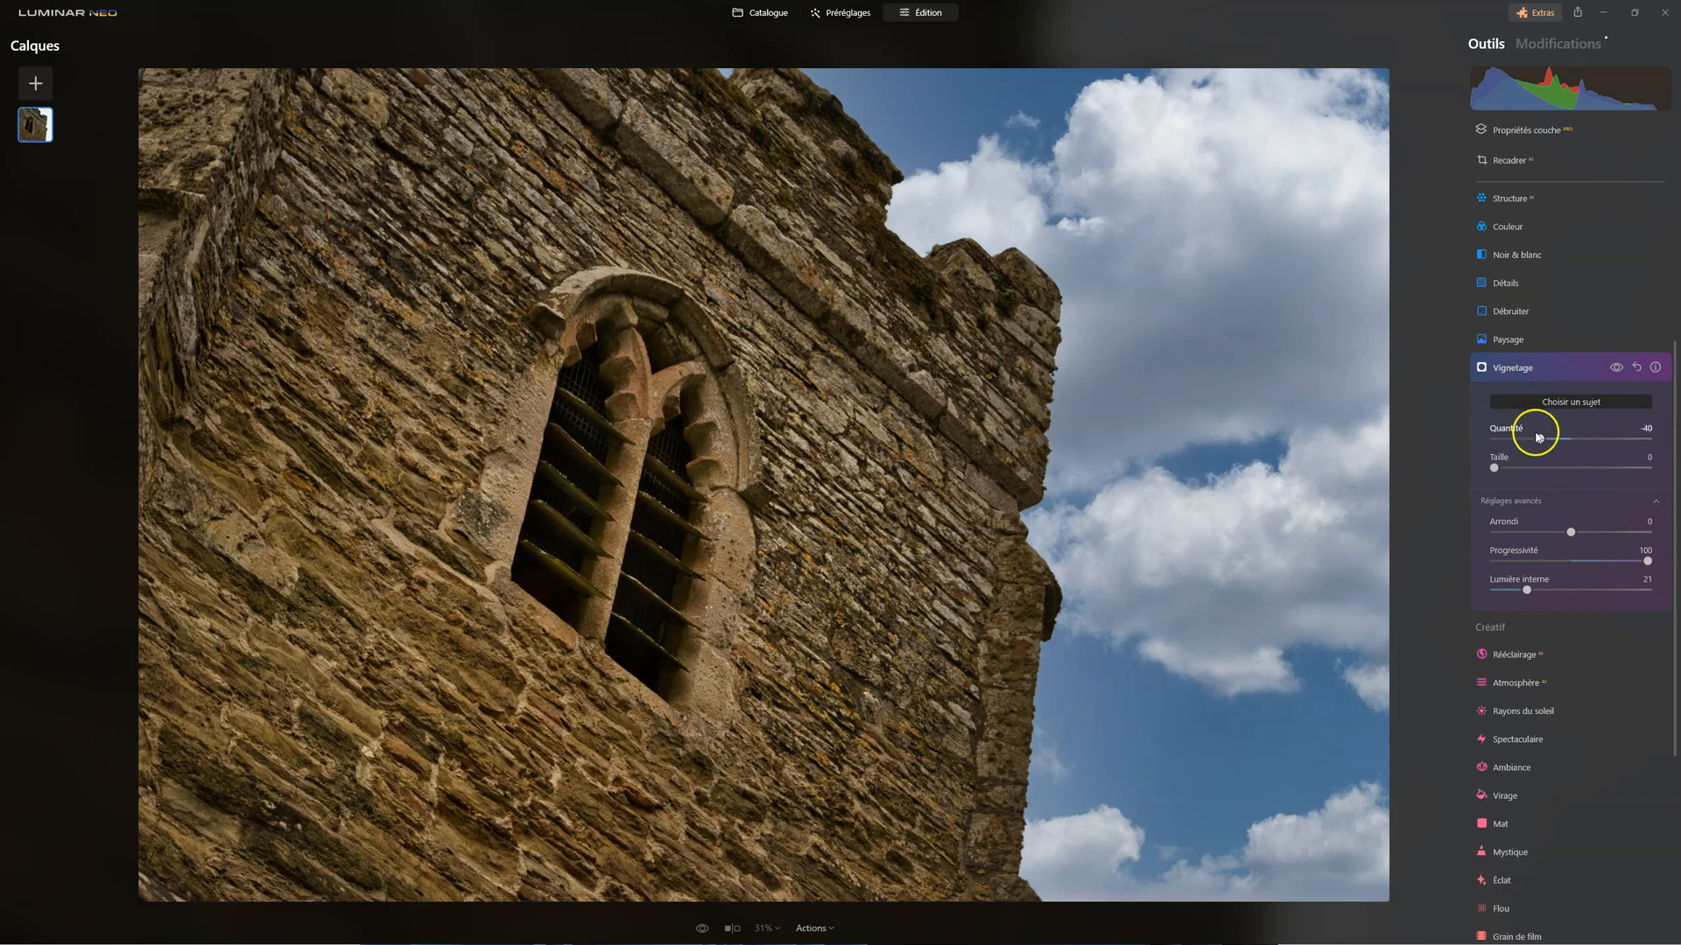
{"action": "left_click_drag", "start_coordinate": [1542, 440], "coordinate": [1546, 443]}
{"action": "left_click", "coordinate": [1551, 433]}
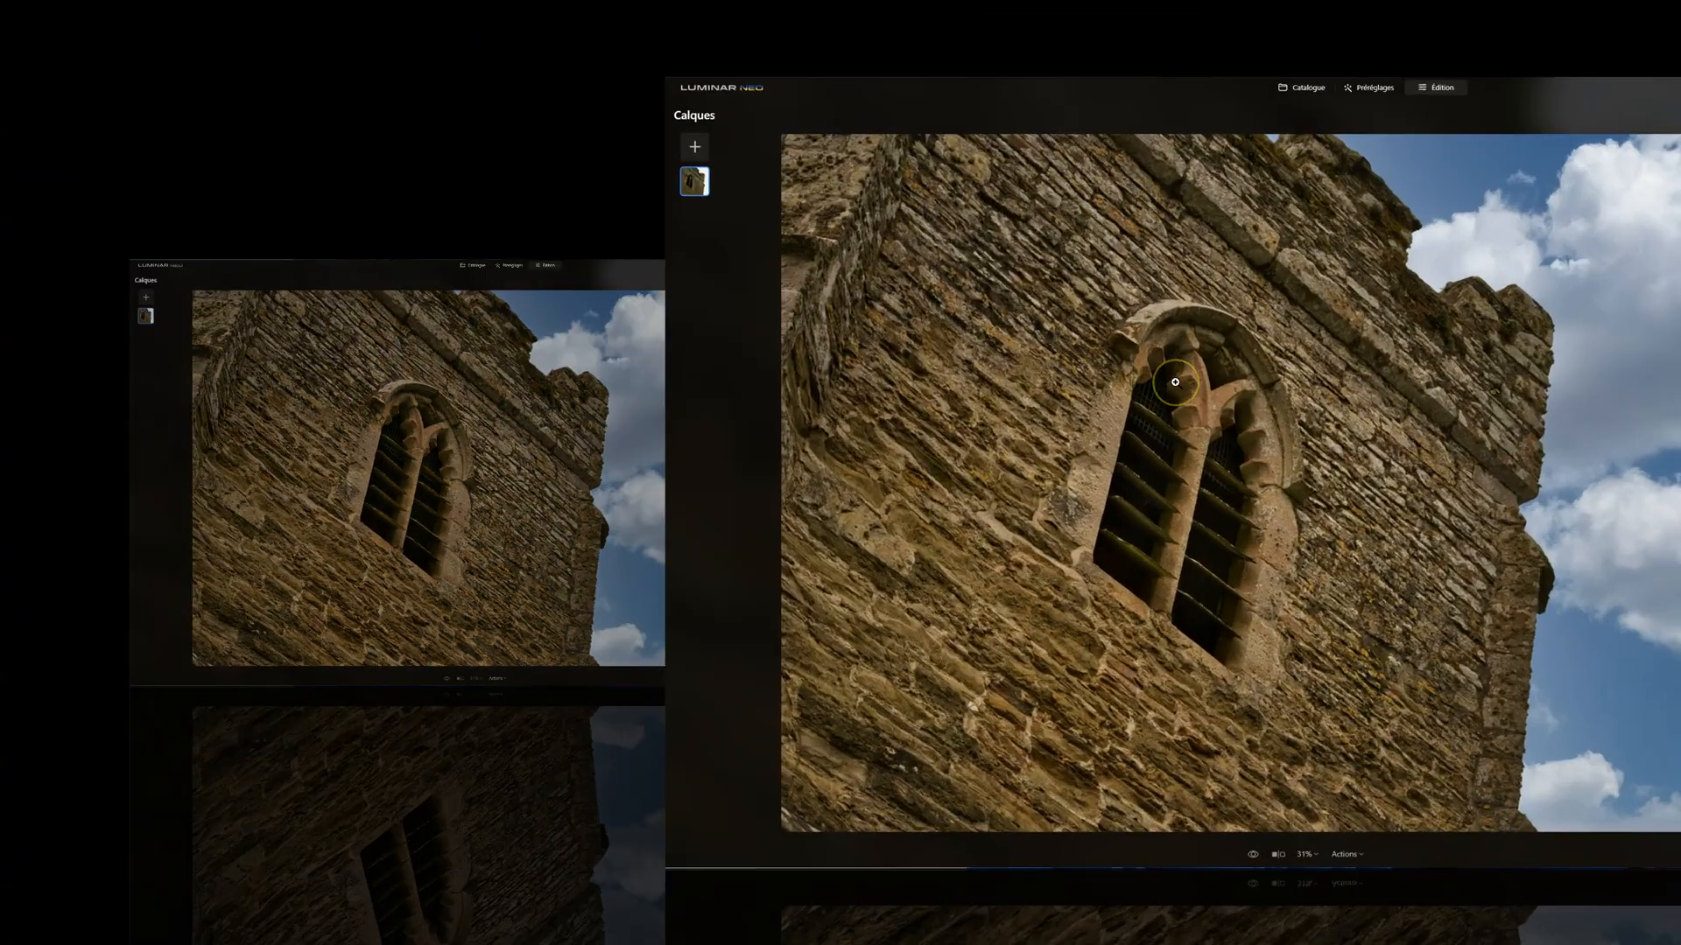